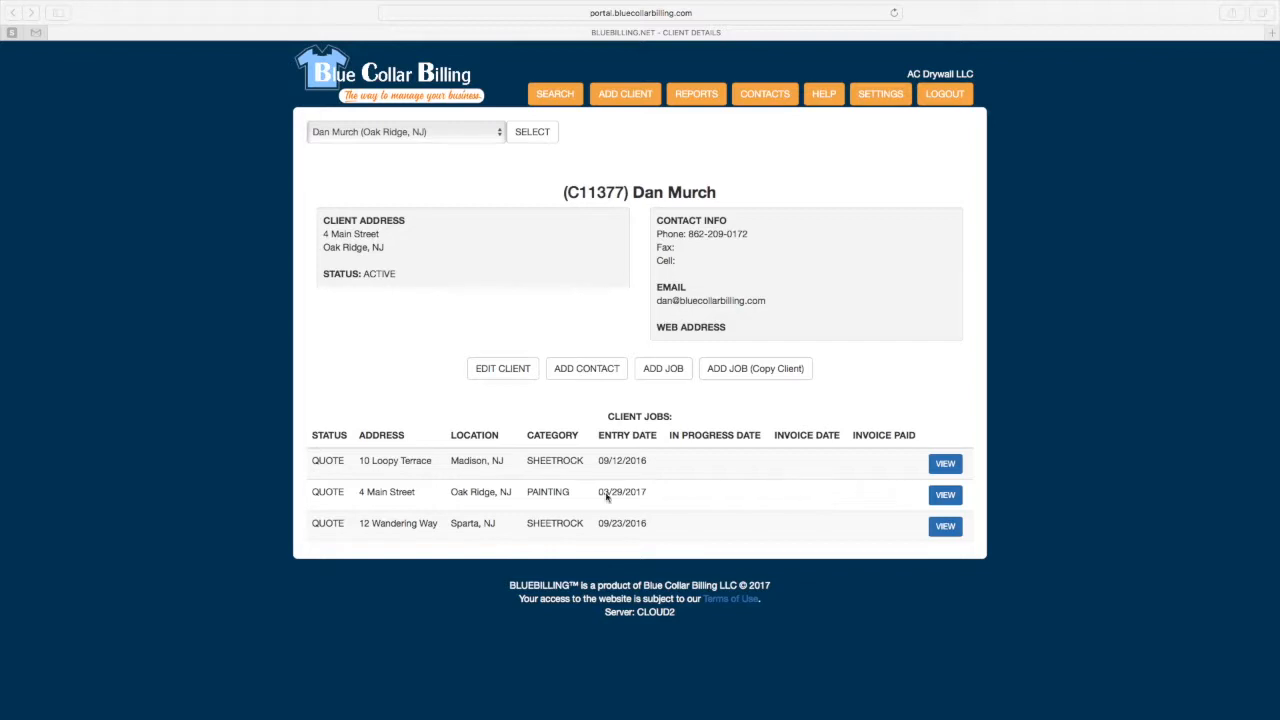
# Open the client's PAINTING job and go to the materials entry for its job estimates
pyautogui.click(959, 499)
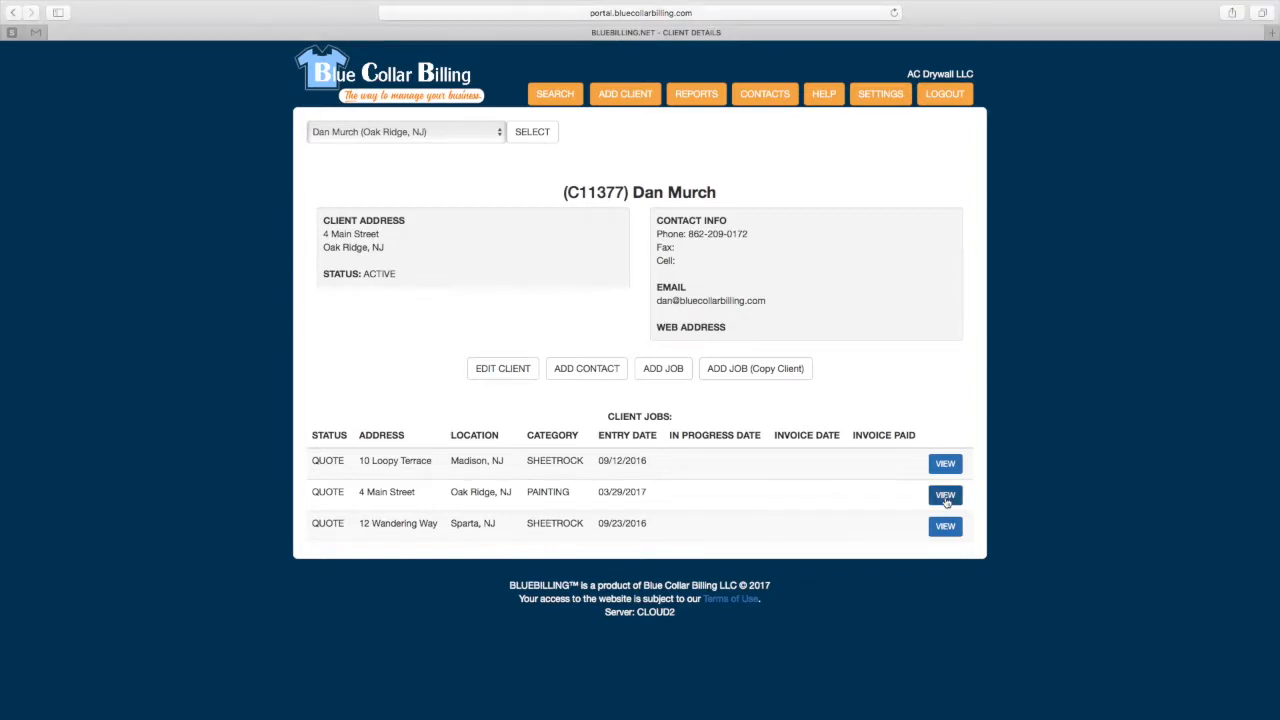
pyautogui.click(945, 497)
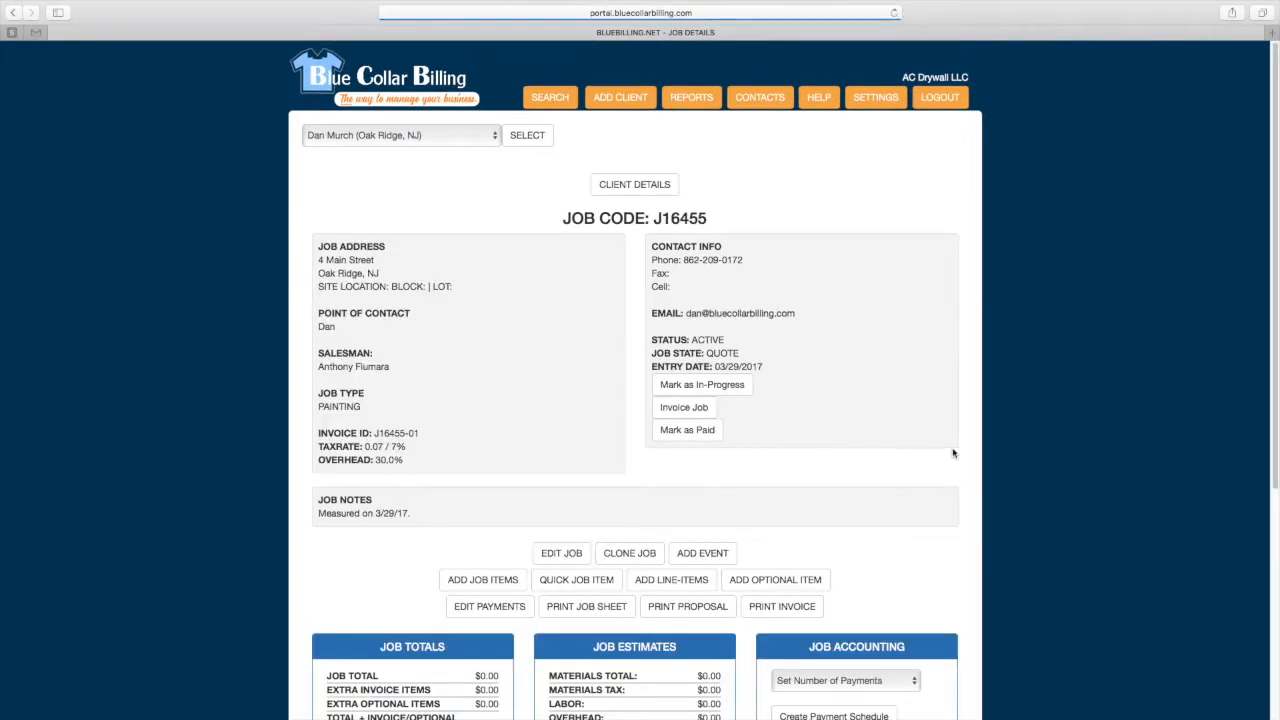
pyautogui.scroll(-1, 572, 302)
pyautogui.scroll(-2, 572, 302)
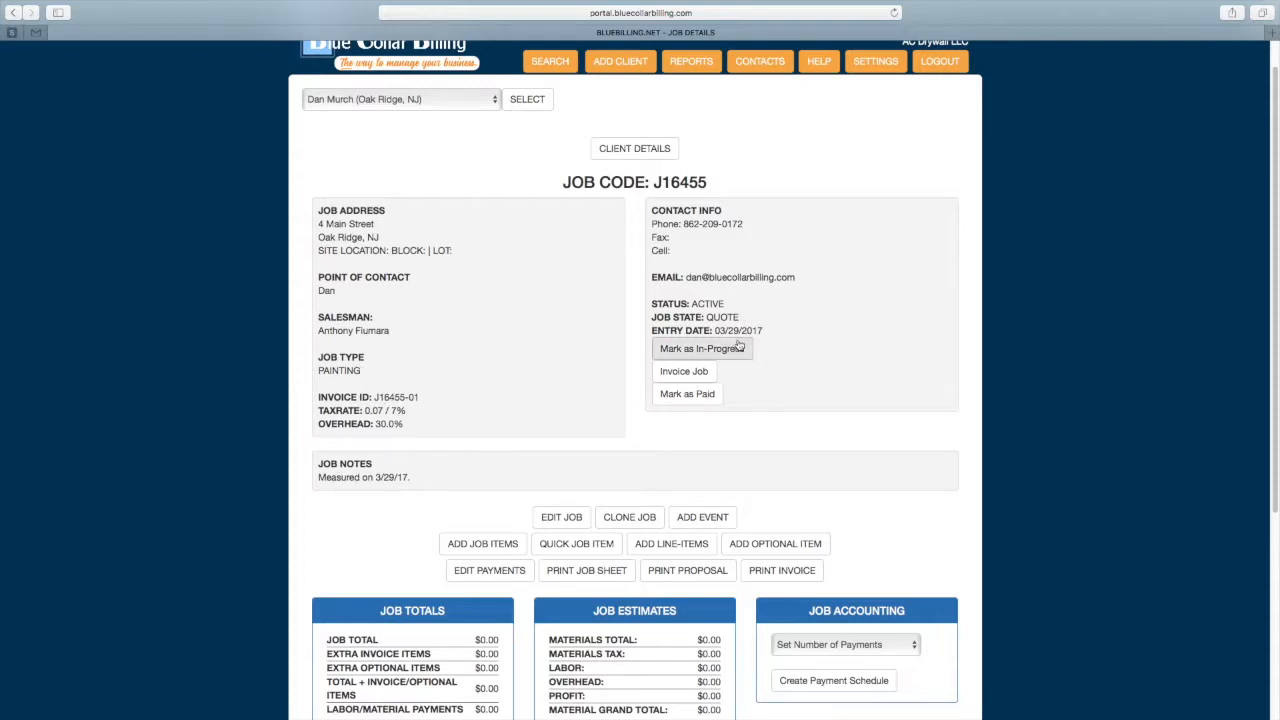
pyautogui.scroll(-2, 741, 347)
pyautogui.scroll(-5, 741, 347)
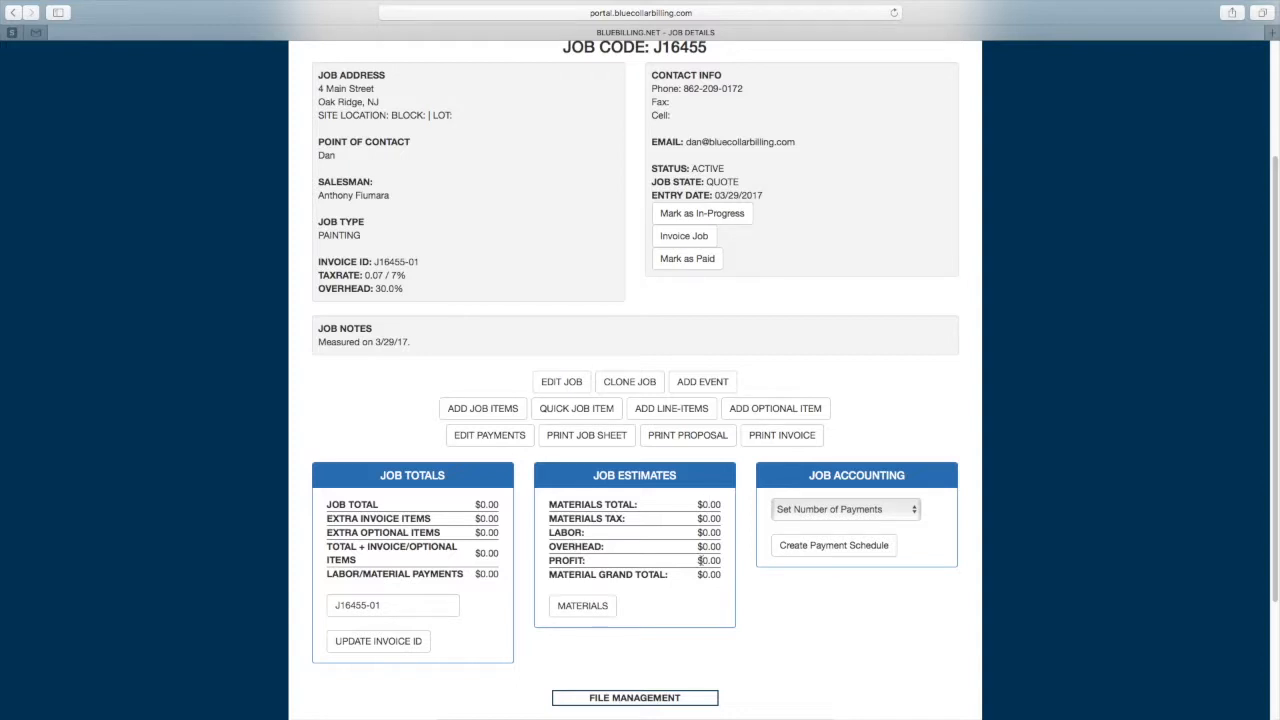
pyautogui.scroll(-3, 648, 563)
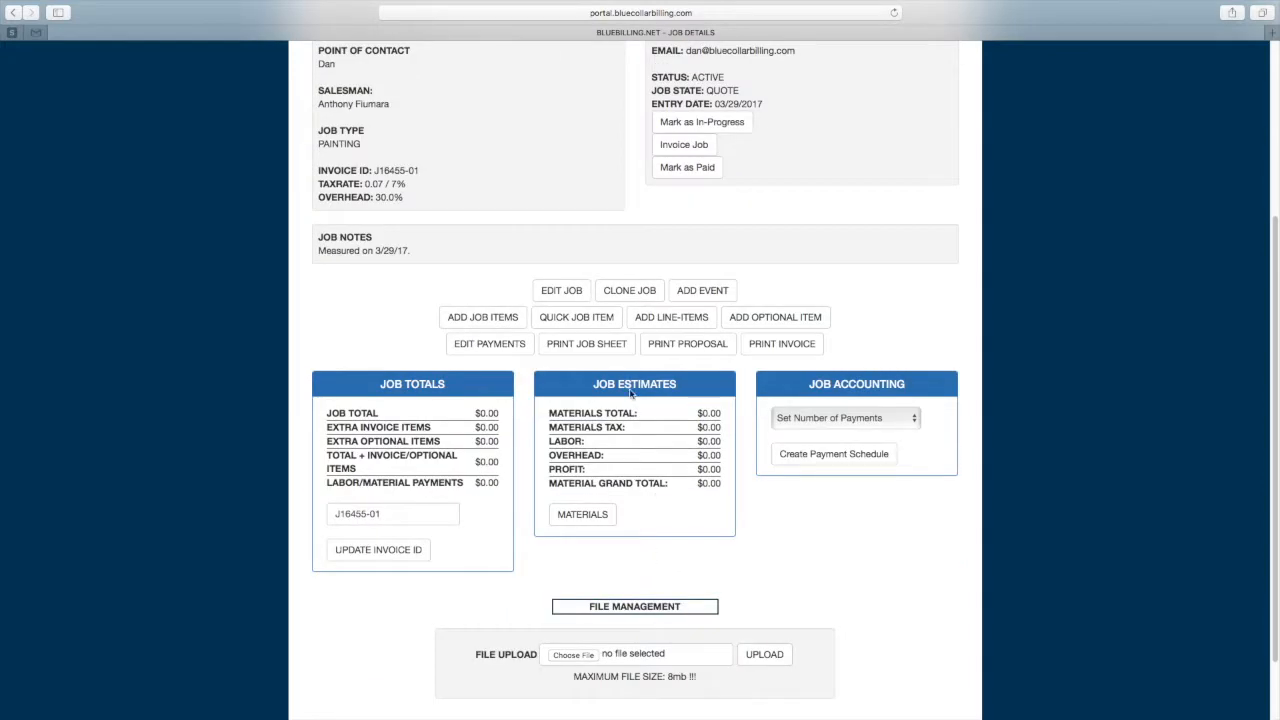
pyautogui.click(585, 514)
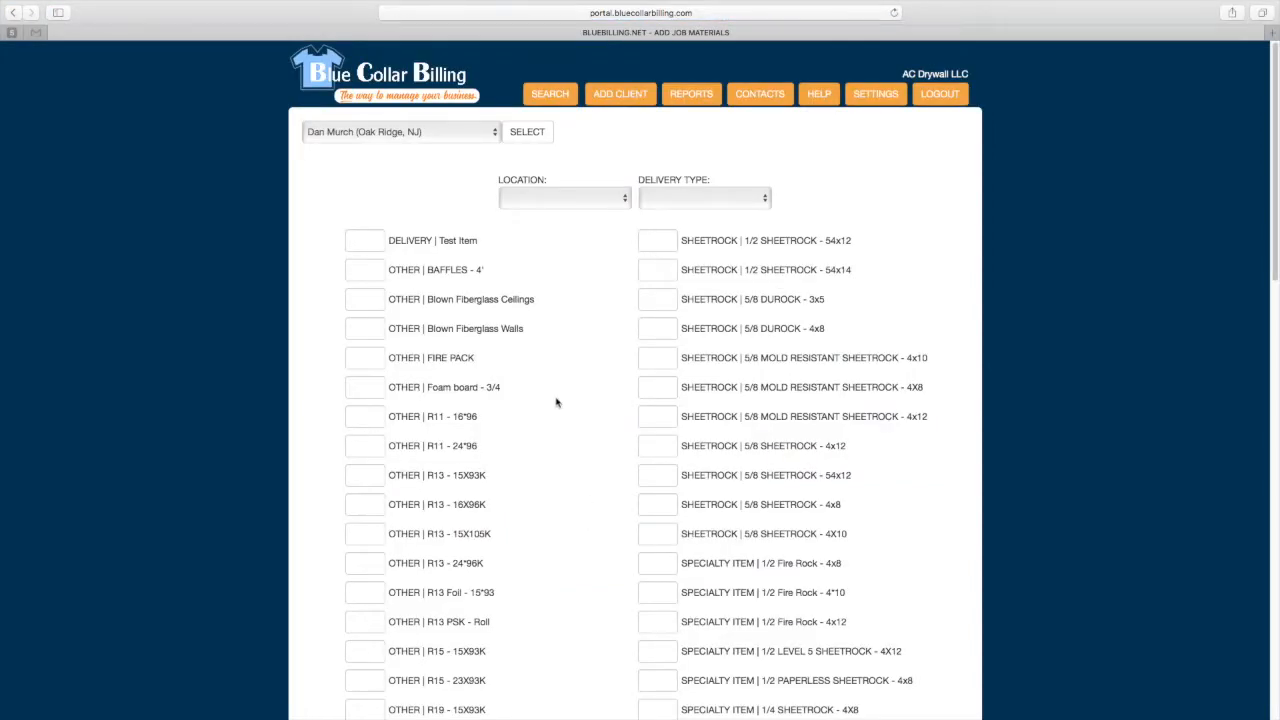
# Look through the saved materials list to see which insulation, sheetrock, specialty and supply items are offered
pyautogui.scroll(-3, 537, 348)
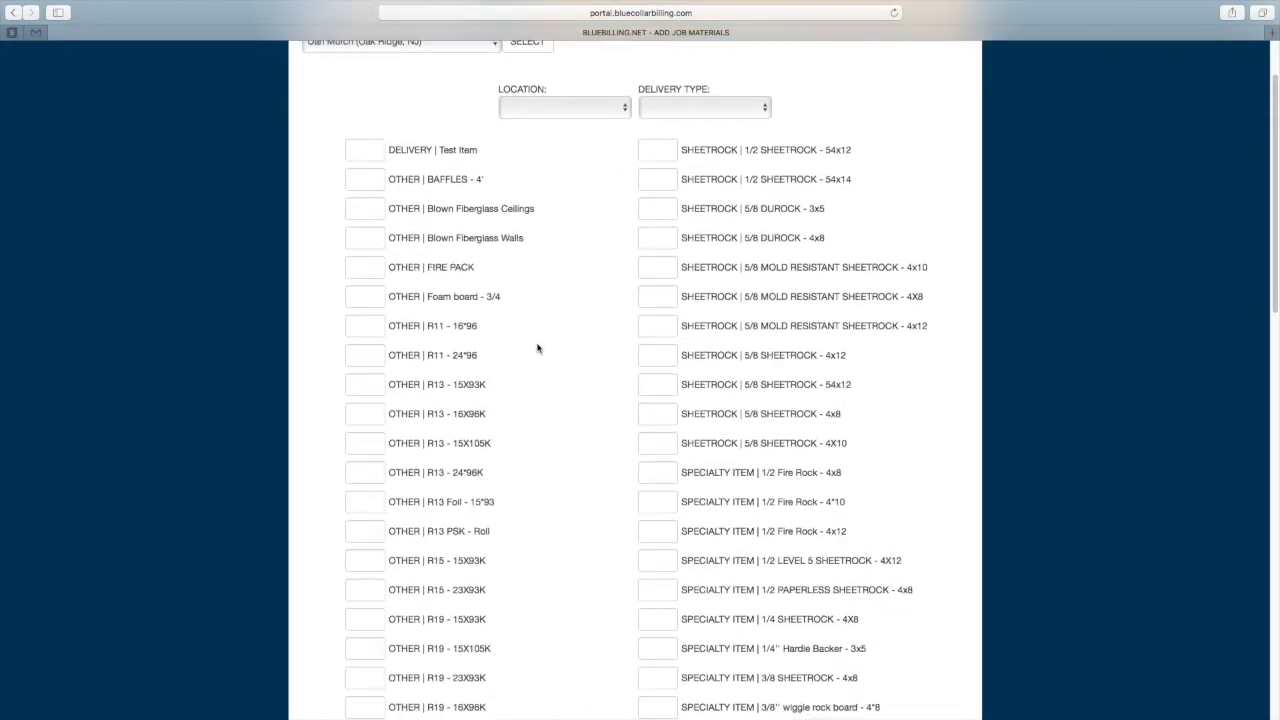
pyautogui.scroll(-2, 537, 348)
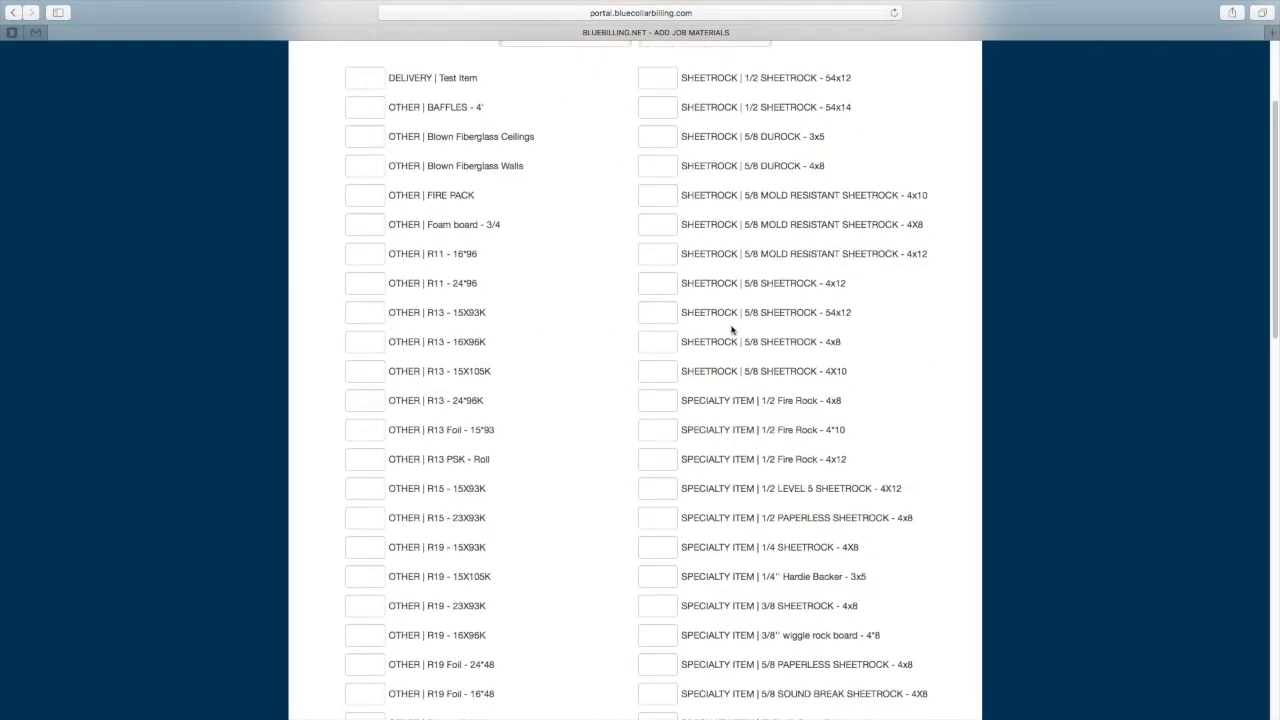
pyautogui.scroll(-4, 601, 361)
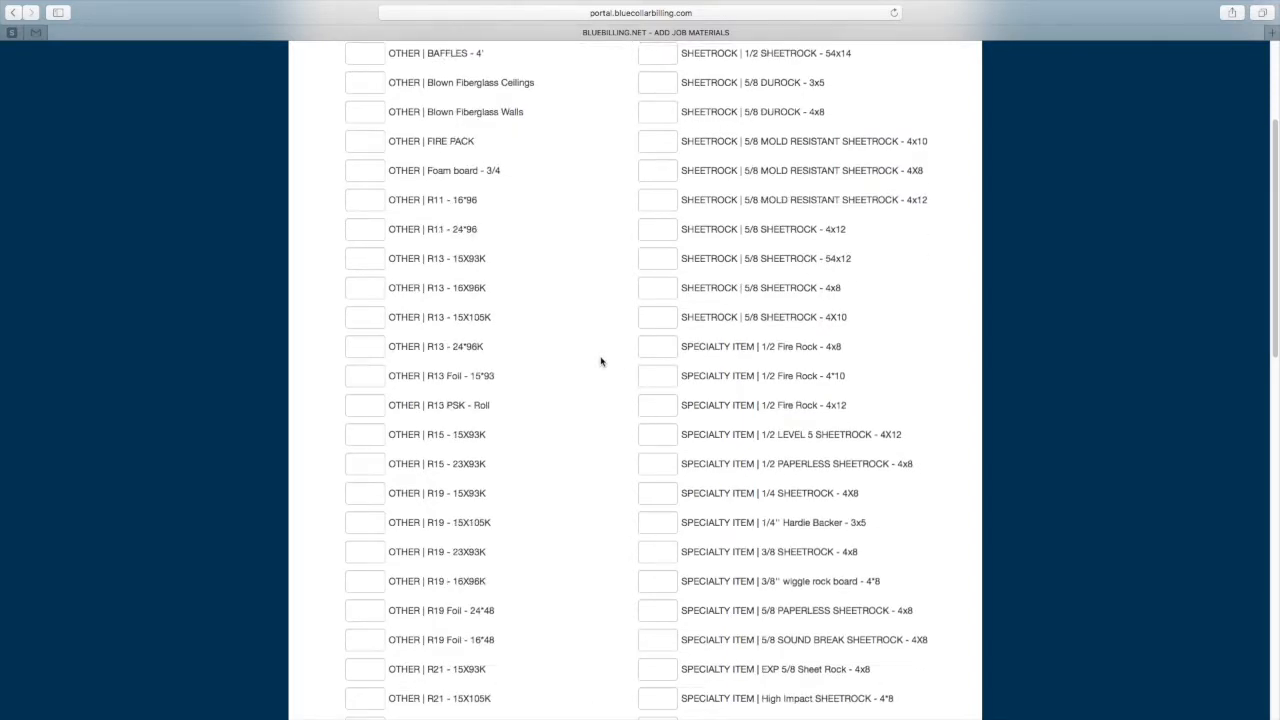
pyautogui.scroll(-3, 601, 361)
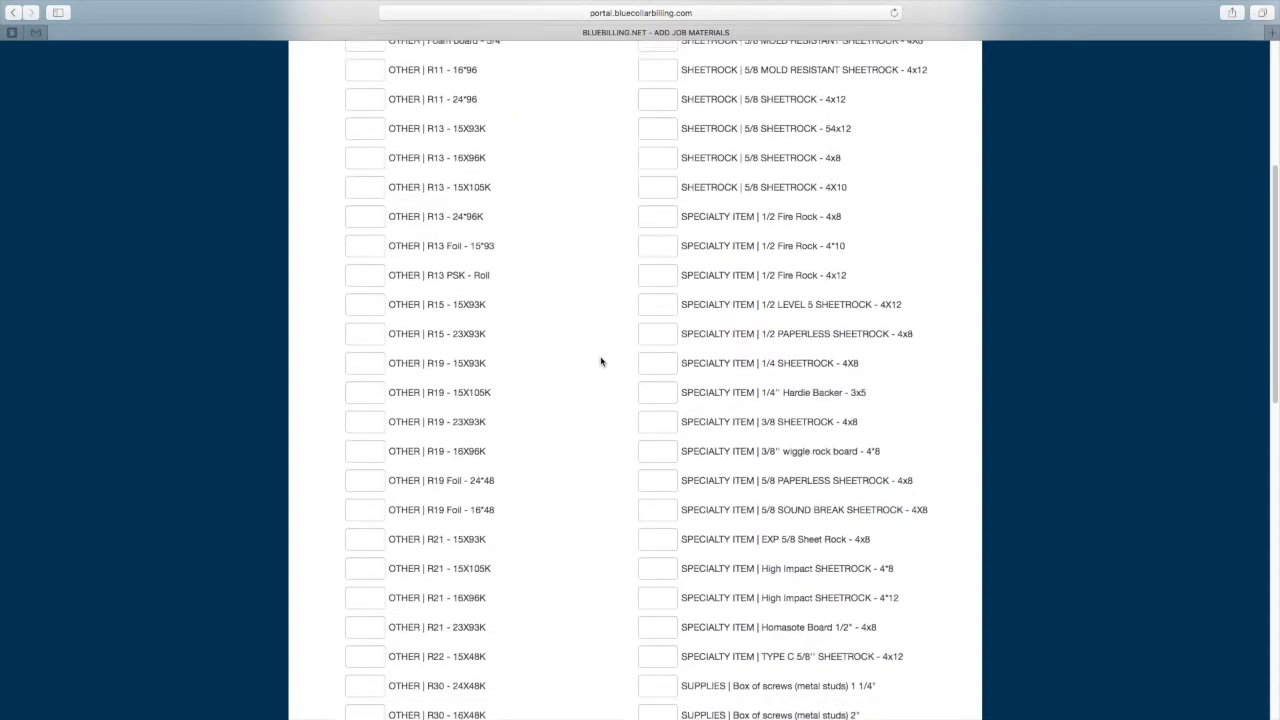
pyautogui.scroll(-1, 601, 361)
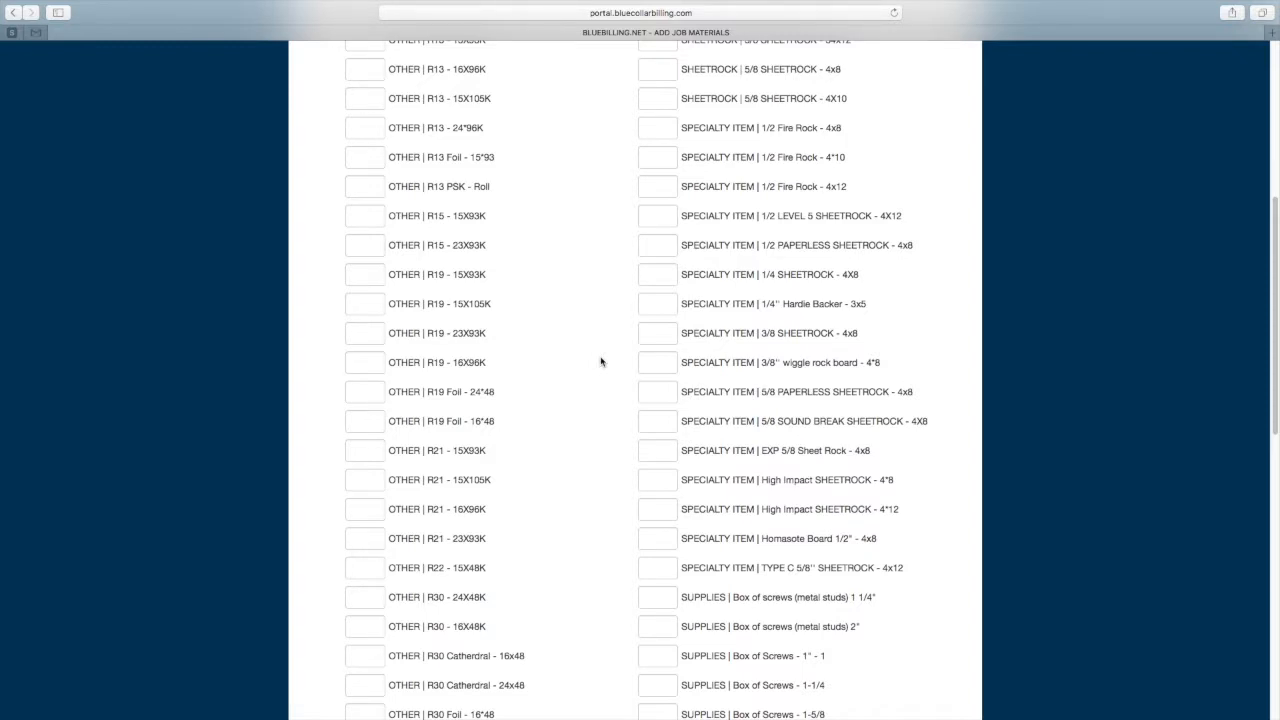
pyautogui.scroll(-1, 594, 391)
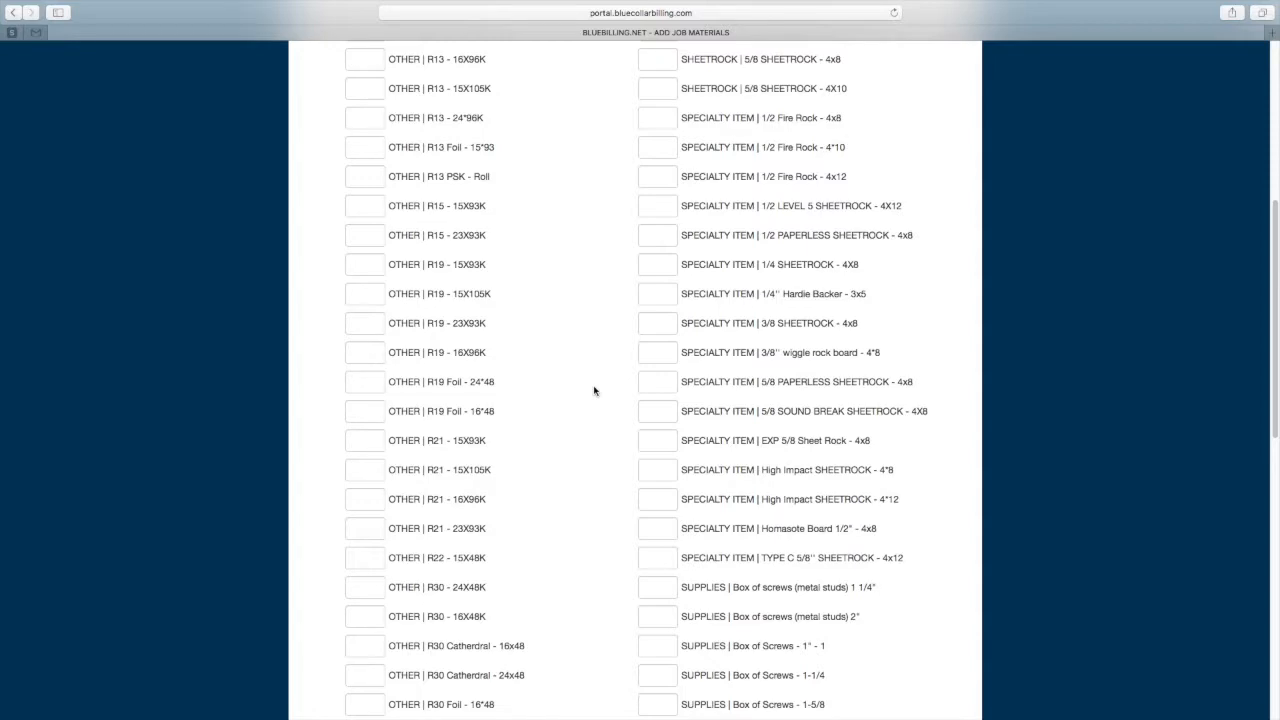
pyautogui.scroll(10, 594, 391)
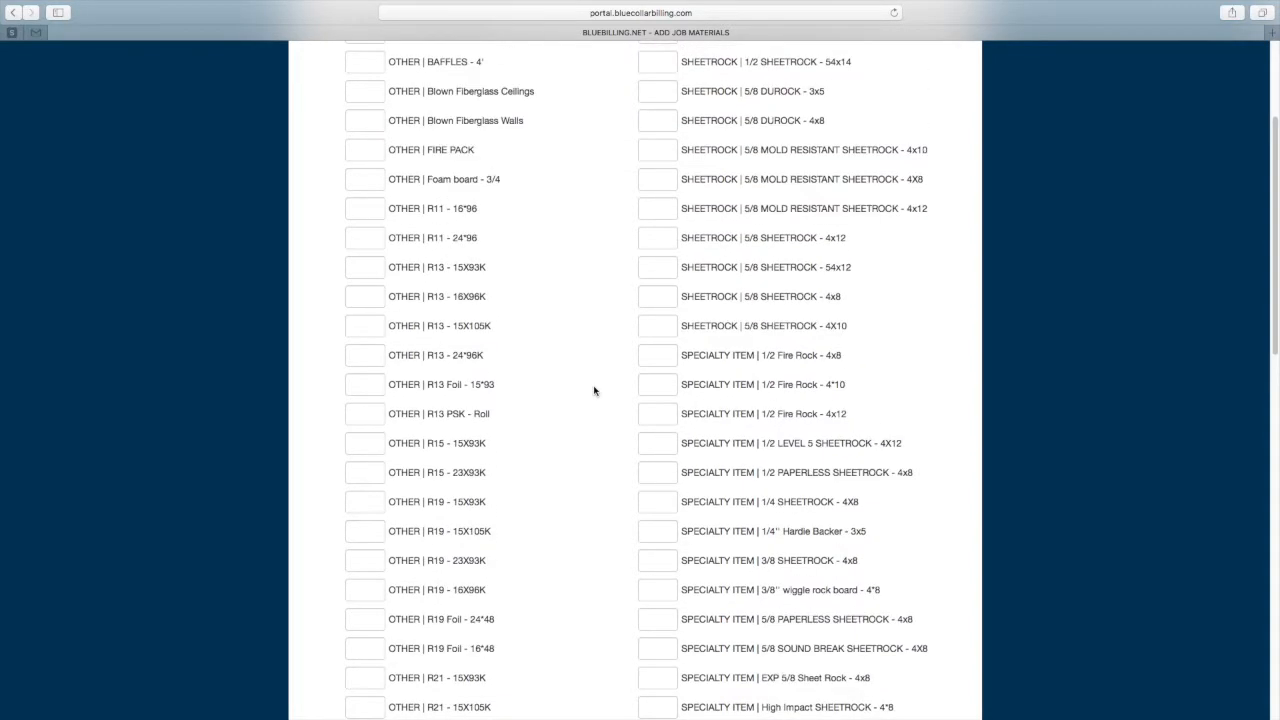
pyautogui.scroll(4, 594, 391)
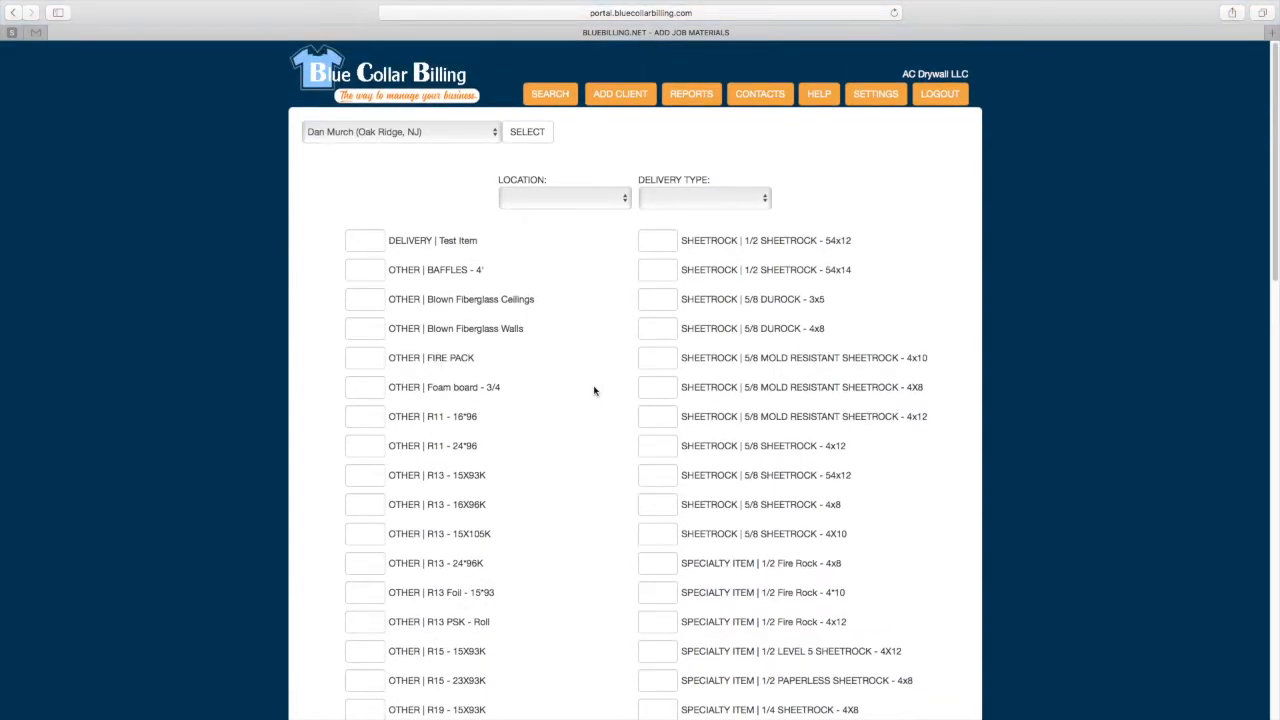
# Set the materials' location to BASEMENT and the delivery type to Flatbed & Carry
pyautogui.click(587, 198)
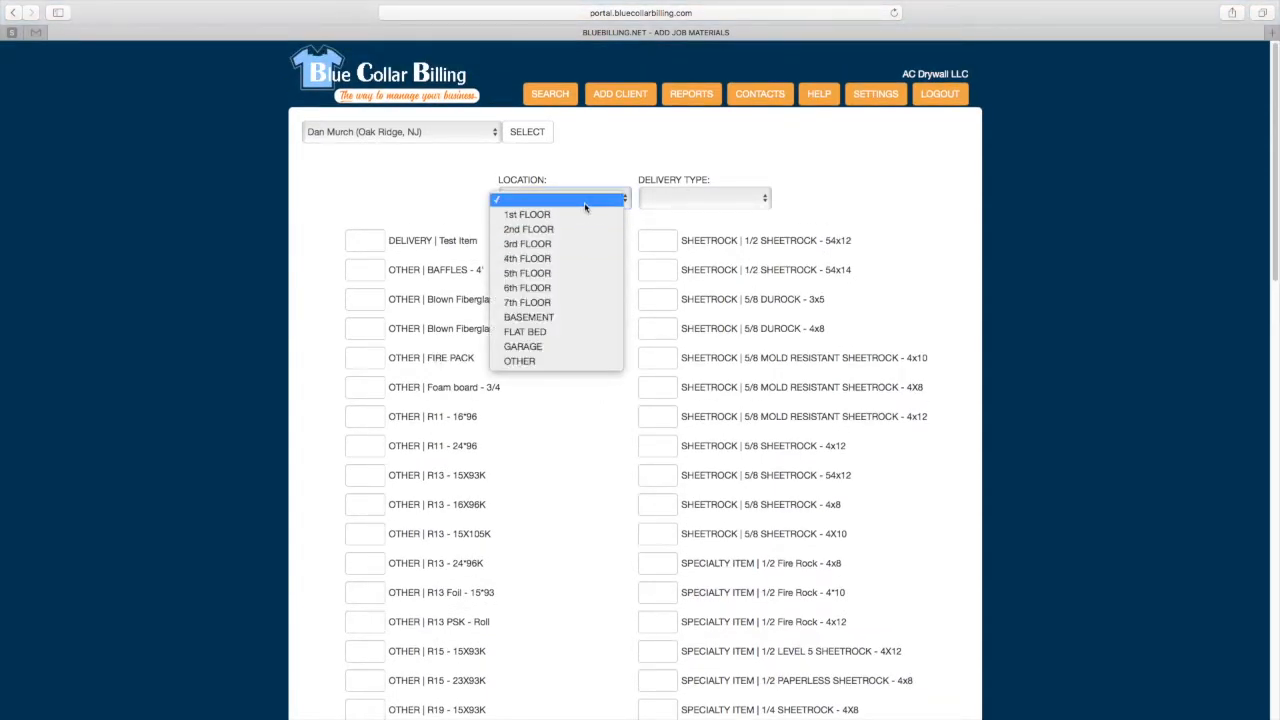
pyautogui.click(578, 317)
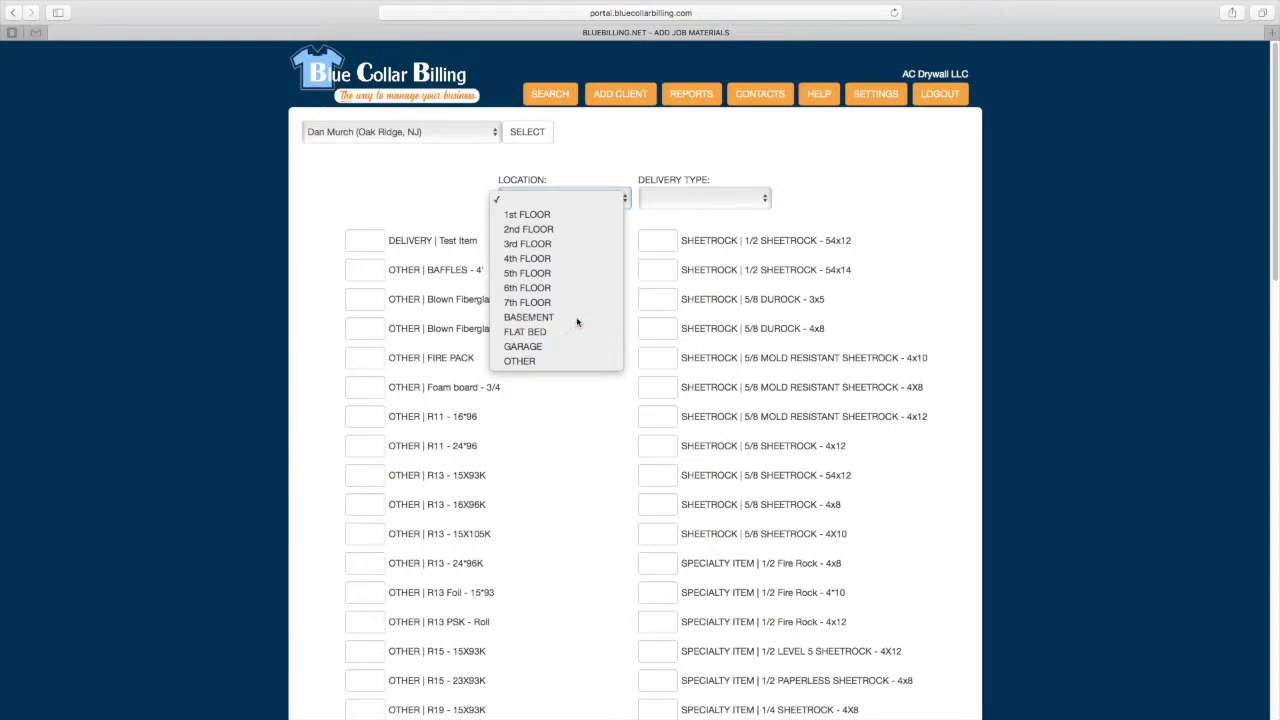
pyautogui.click(715, 200)
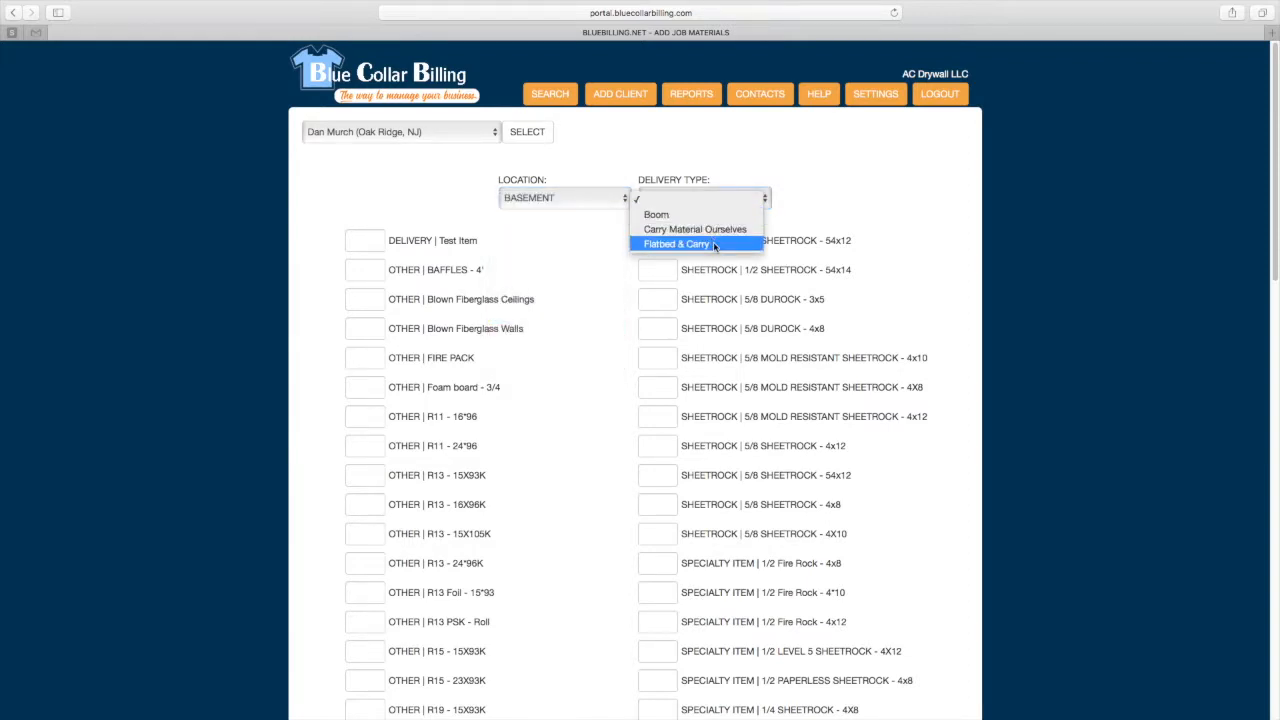
pyautogui.click(715, 244)
# Enter quantities of 10 for 1/2 SHEETROCK 4x8, 2 for 1/2 DUROCK 3x5 and 12 for 1/2 MOLD RESISTANT SHEETROCK 4x8
pyautogui.scroll(-10, 557, 286)
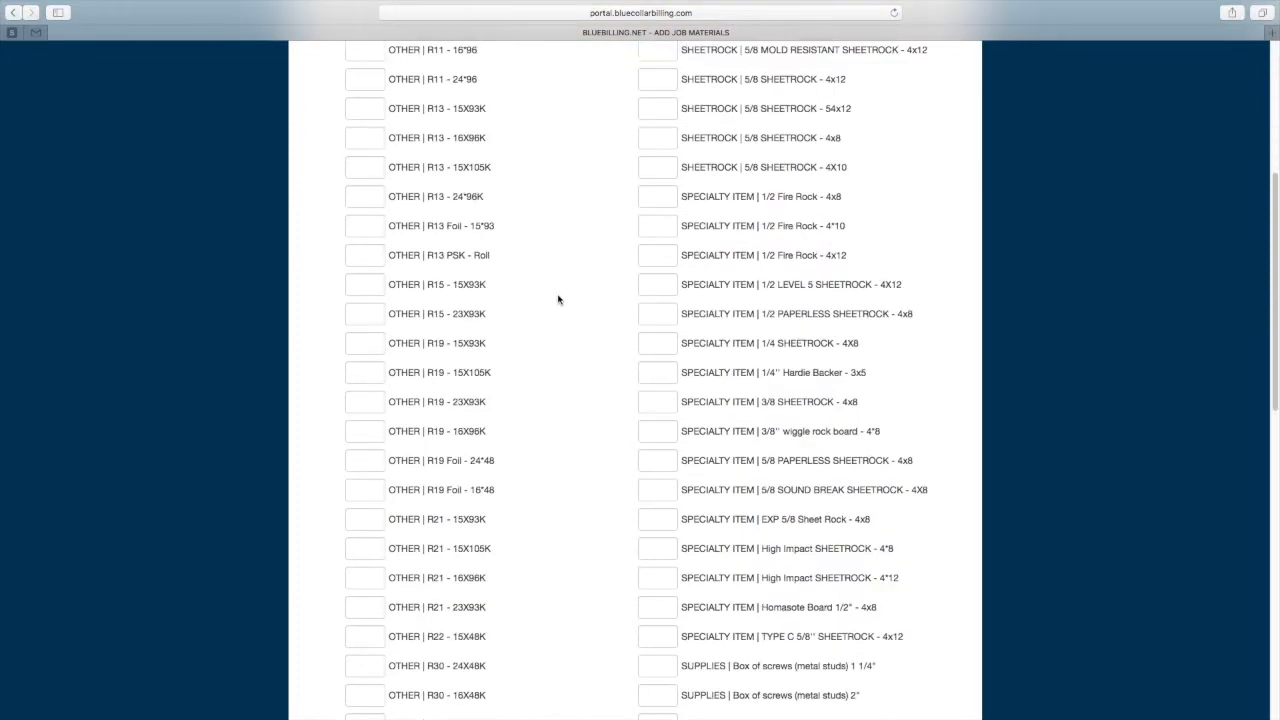
pyautogui.scroll(-5, 558, 299)
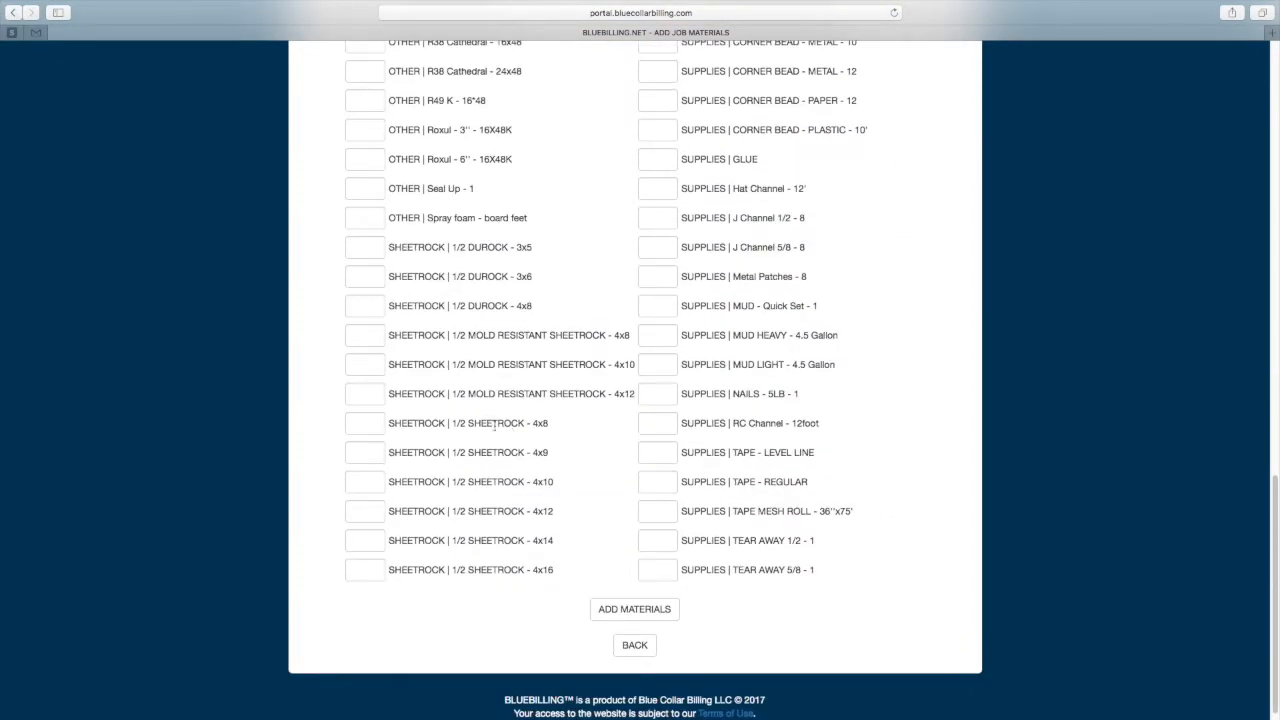
pyautogui.click(371, 425)
pyautogui.write('10')
pyautogui.click(365, 250)
pyautogui.write('2')
pyautogui.click(368, 335)
pyautogui.write('12')
pyautogui.click(605, 282)
# Enter supply quantities of 2 for Box of Screws 1-1/4, 4 for GLUE and 5 for CORNER BEAD - METAL - 8
pyautogui.scroll(8, 606, 280)
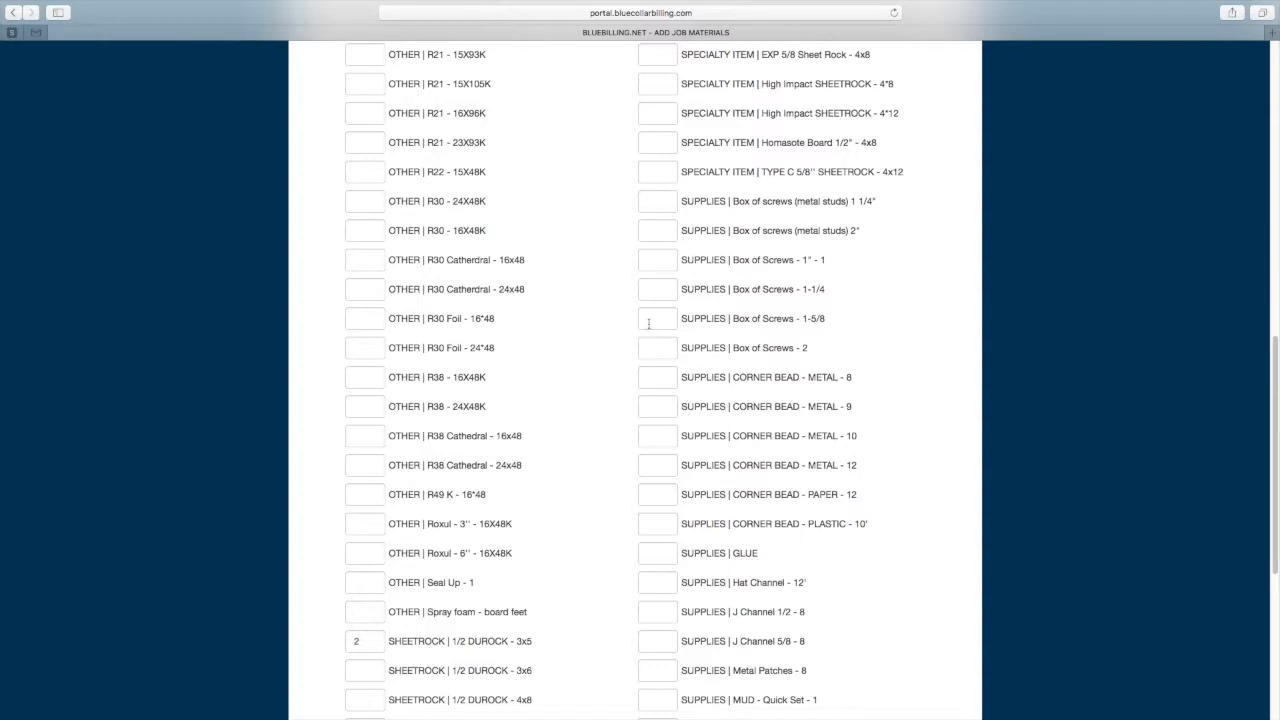
pyautogui.click(650, 290)
pyautogui.click(660, 555)
pyautogui.write('4')
pyautogui.scroll(-1, 660, 550)
pyautogui.click(652, 352)
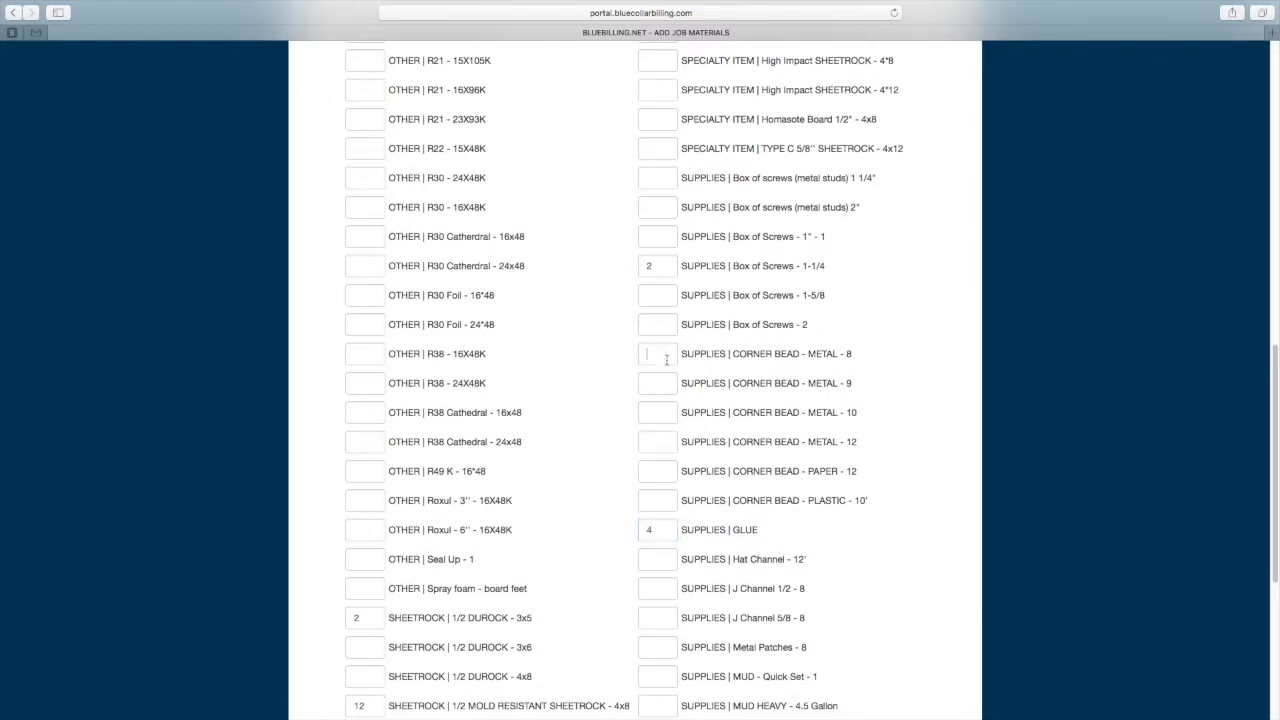
pyautogui.scroll(-5, 663, 391)
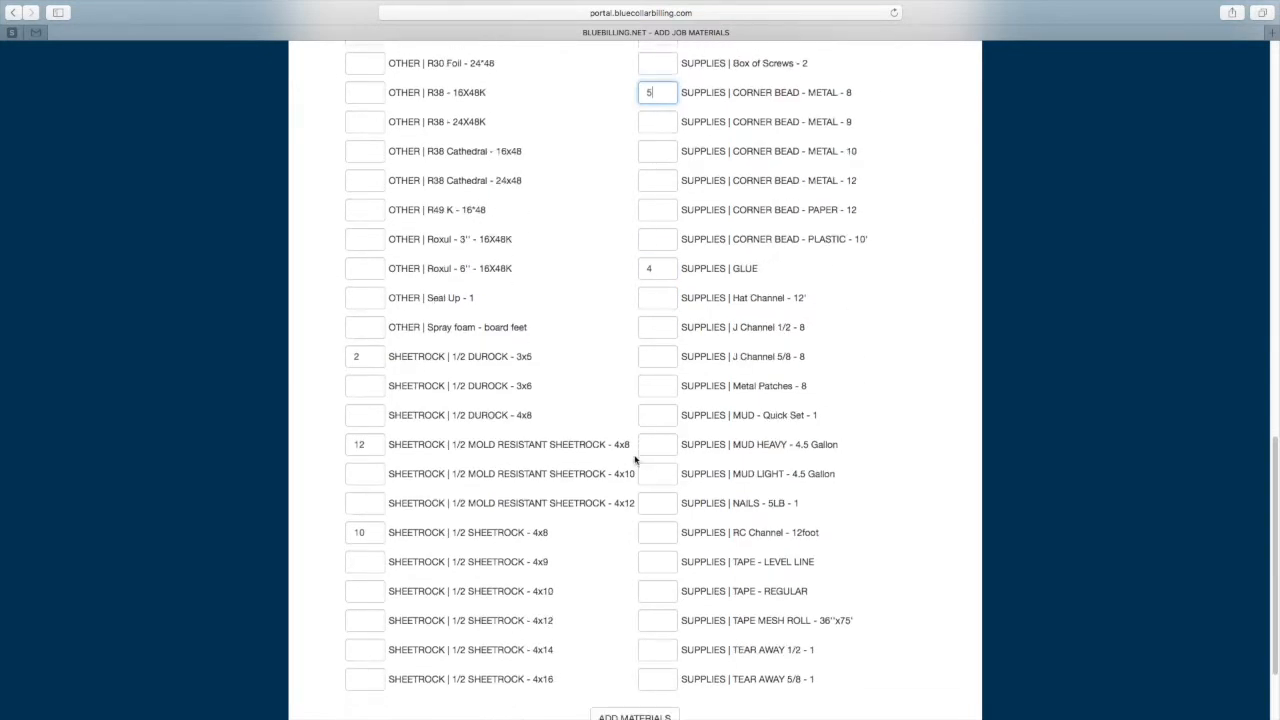
# Enter a quantity of 3 for both MUD HEAVY and MUD LIGHT 4.5 Gallon
pyautogui.click(647, 442)
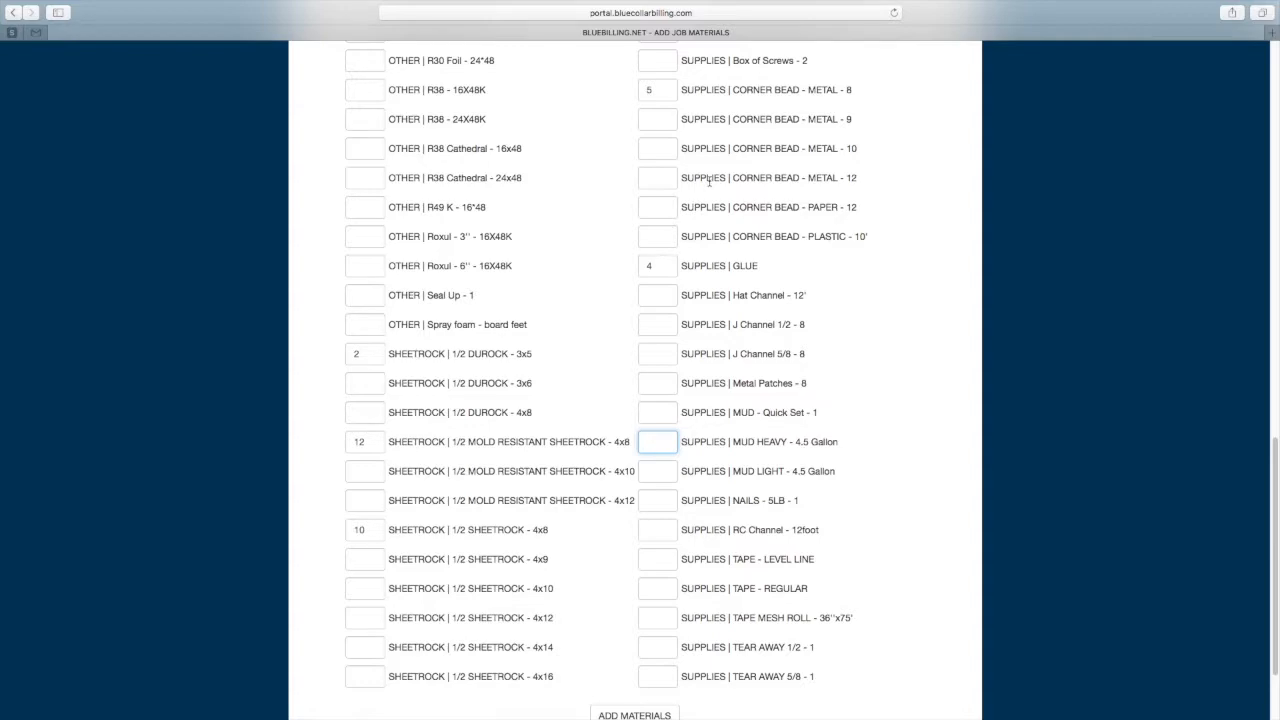
pyautogui.scroll(5, 700, 230)
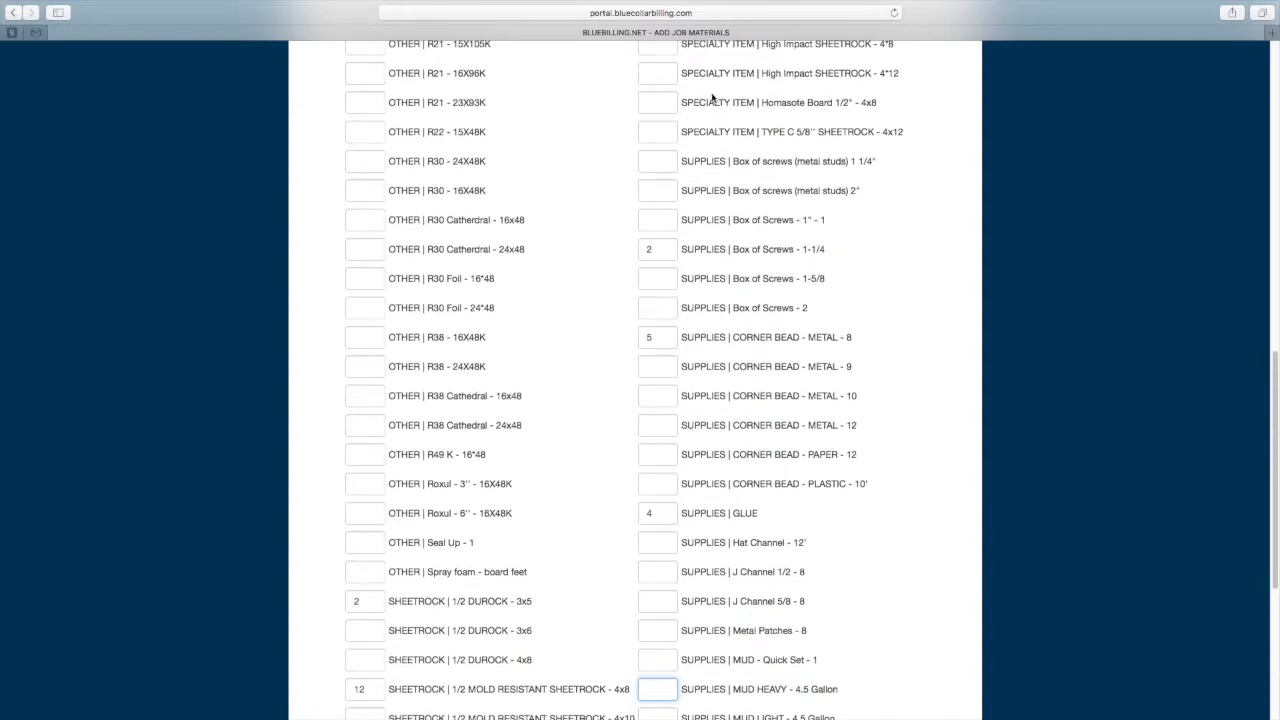
pyautogui.scroll(-3, 480, 220)
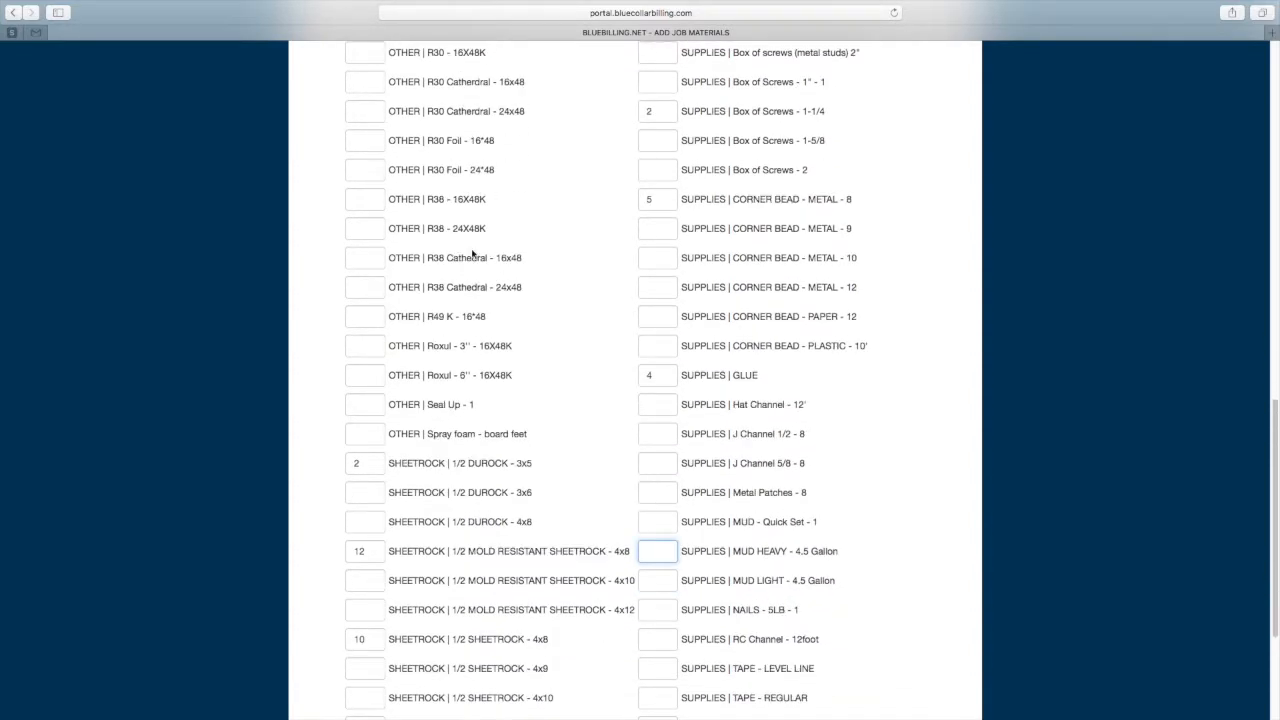
pyautogui.scroll(-3, 473, 254)
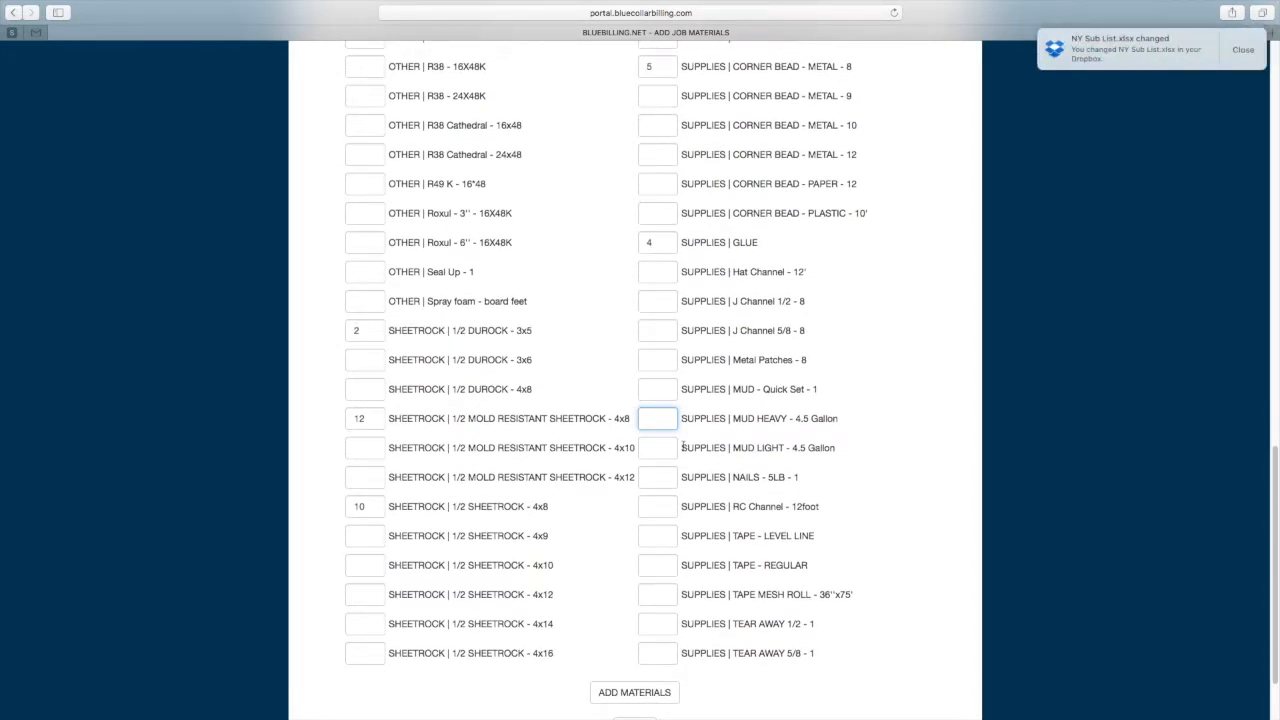
pyautogui.press('Tab')
pyautogui.write('3')
pyautogui.press('Tab')
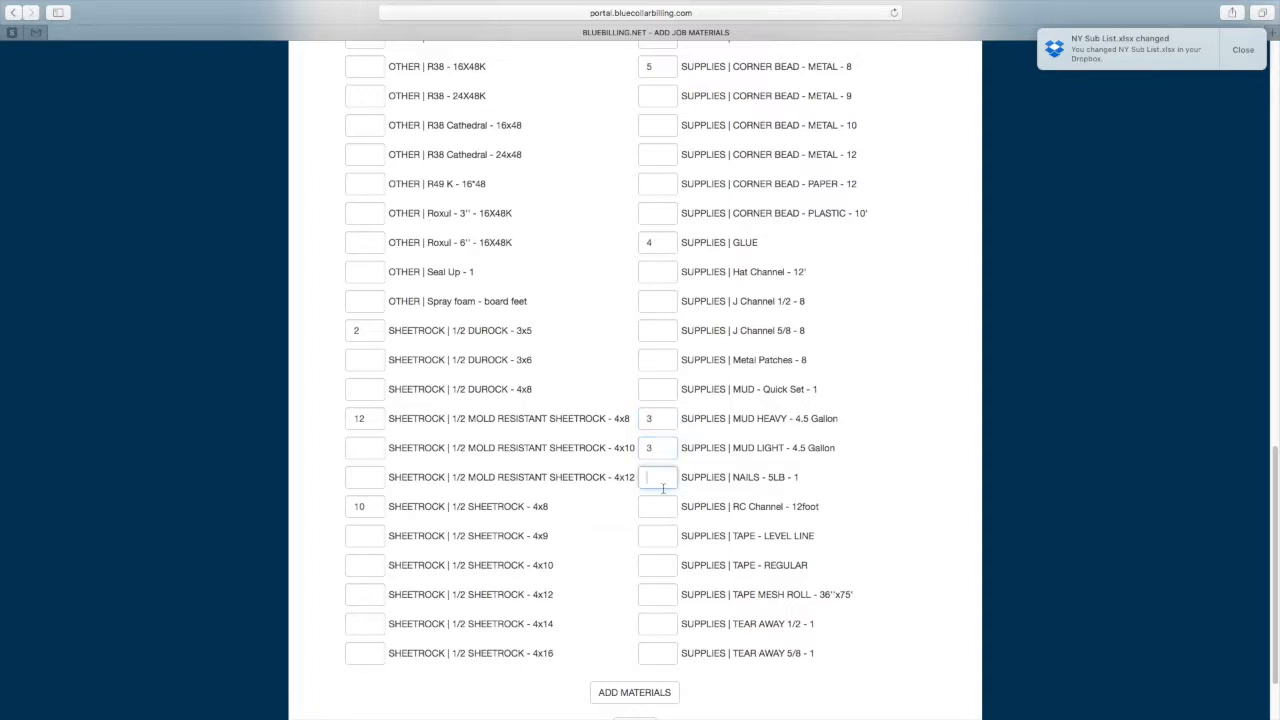
# Enter a quantity of 4 for TAPE - REGULAR and add all the entered materials to the job
pyautogui.click(656, 568)
pyautogui.write('4')
pyautogui.click(610, 551)
pyautogui.scroll(-2, 610, 548)
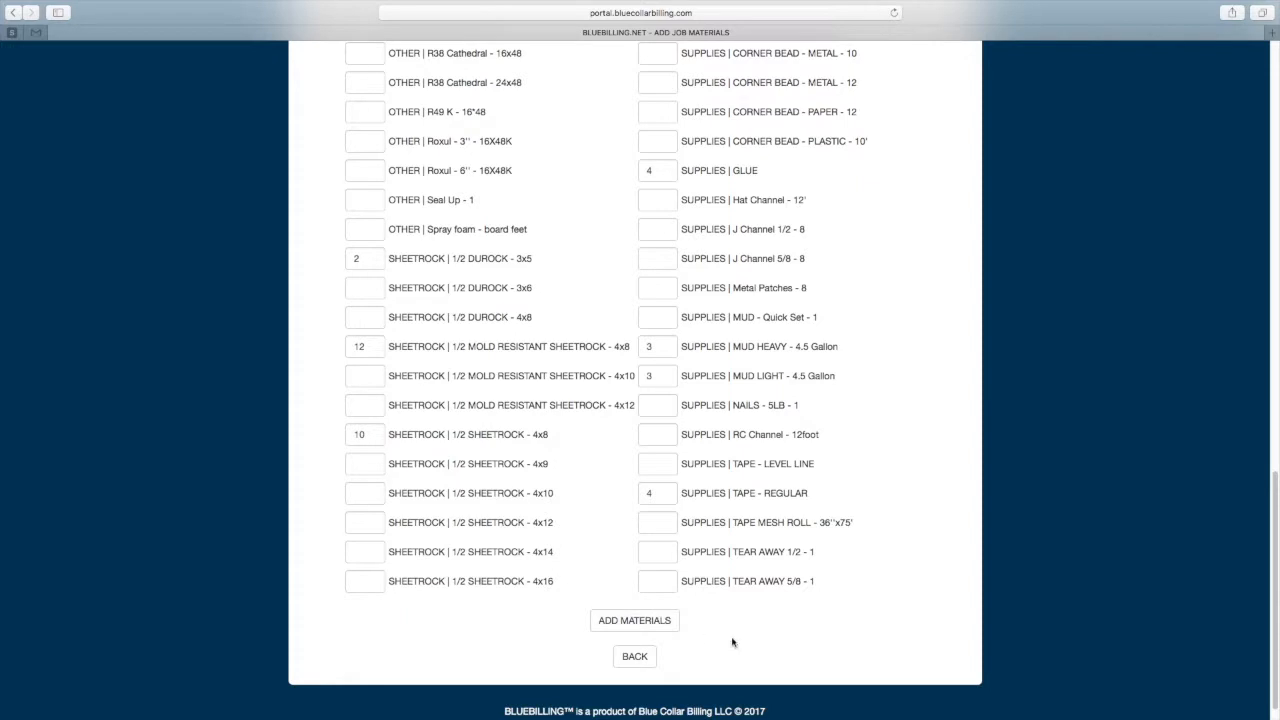
pyautogui.click(651, 628)
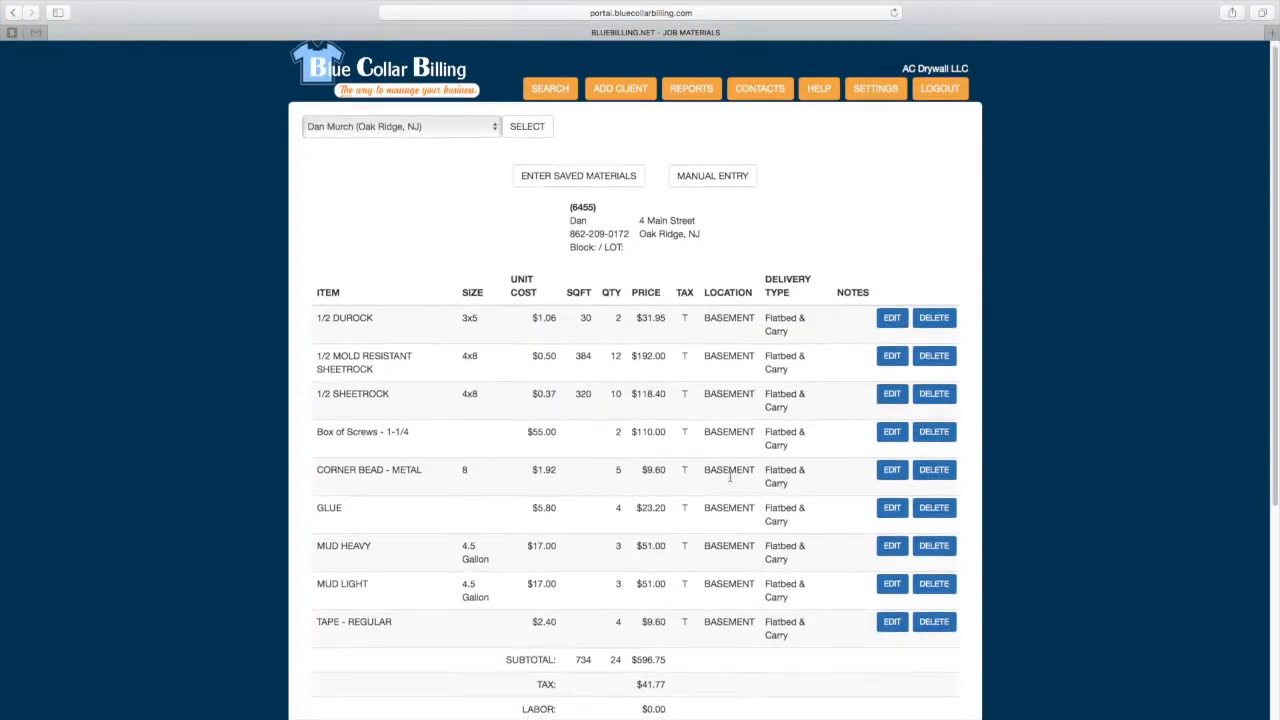
# Edit the 1/2 SHEETROCK 4x8 line with the note "Walls and ceiling" and a quantity of 12, and save it
pyautogui.scroll(-2, 730, 478)
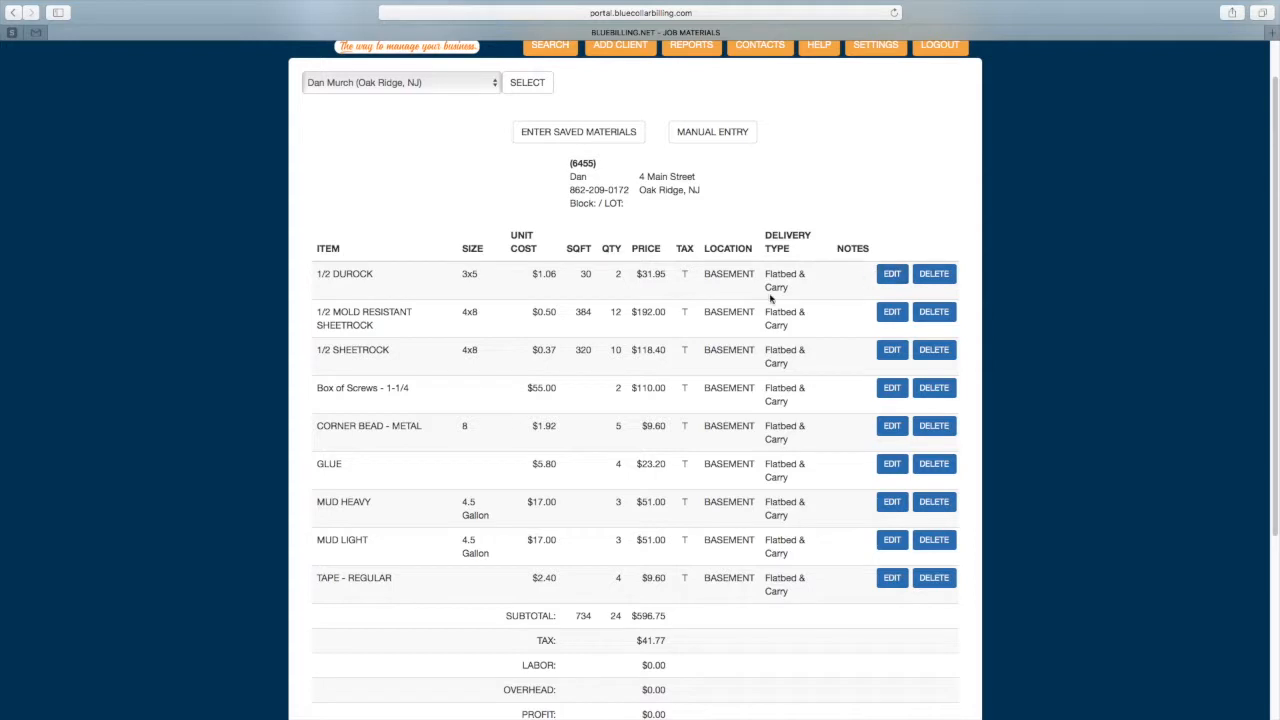
pyautogui.click(892, 352)
pyautogui.click(839, 408)
pyautogui.write('Wa')
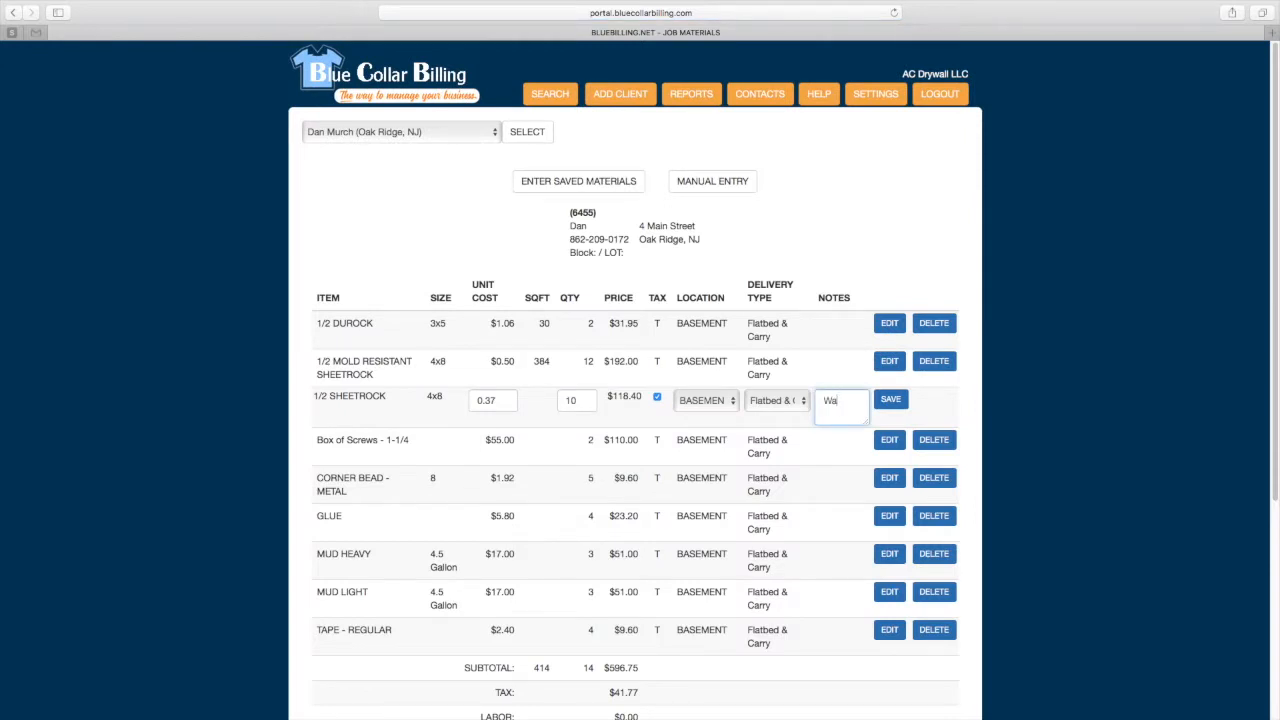
pyautogui.write('lls and ceiling')
pyautogui.moveTo(584, 399); pyautogui.dragTo(552, 400)
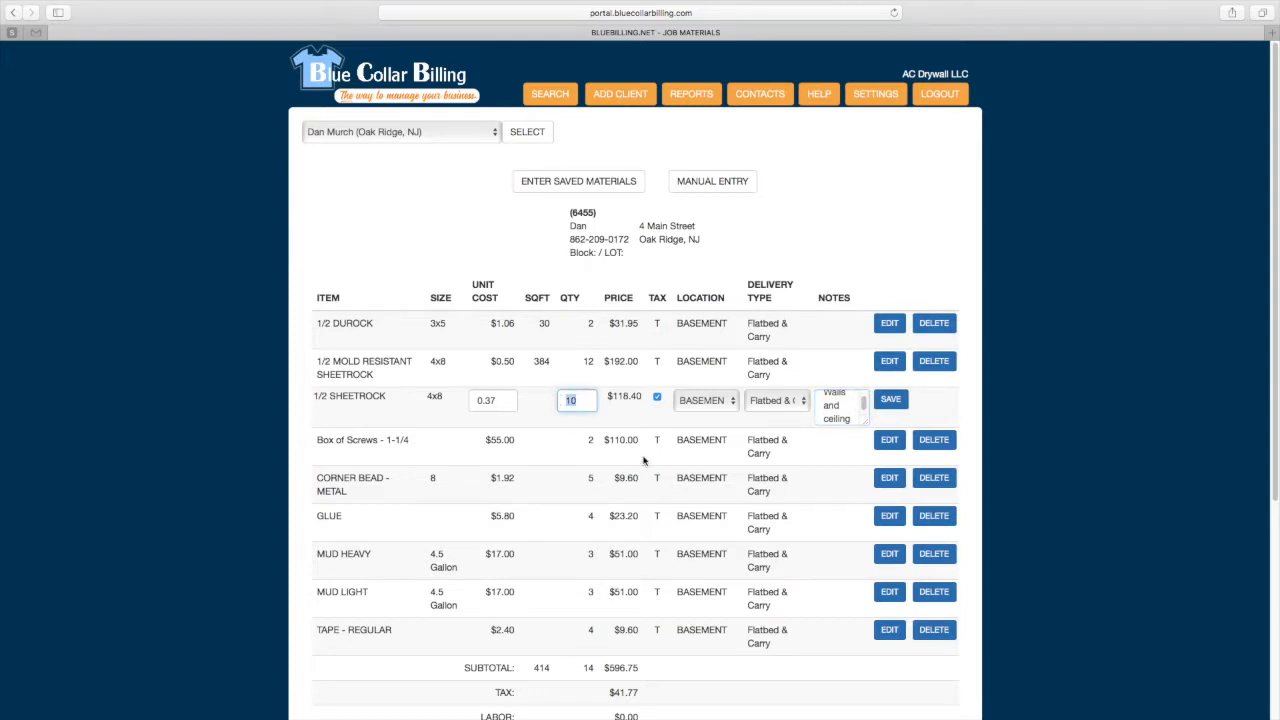
pyautogui.write('12')
pyautogui.click(892, 400)
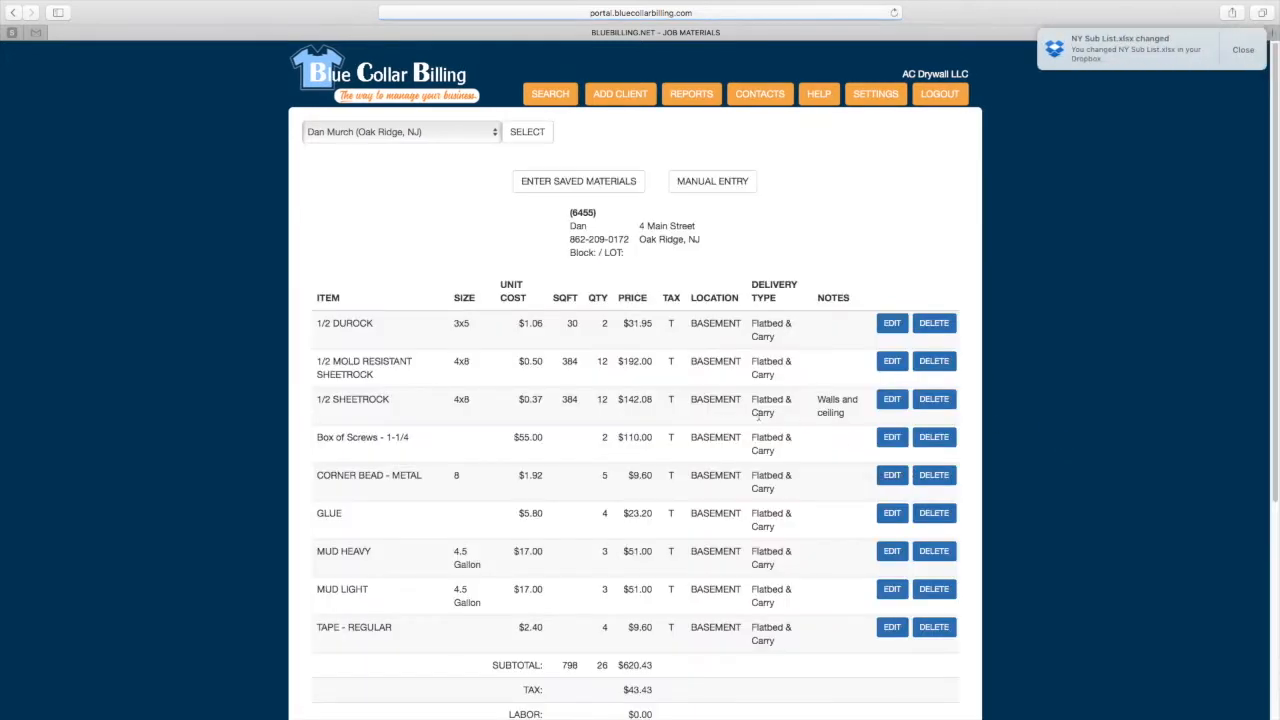
pyautogui.scroll(-2, 720, 420)
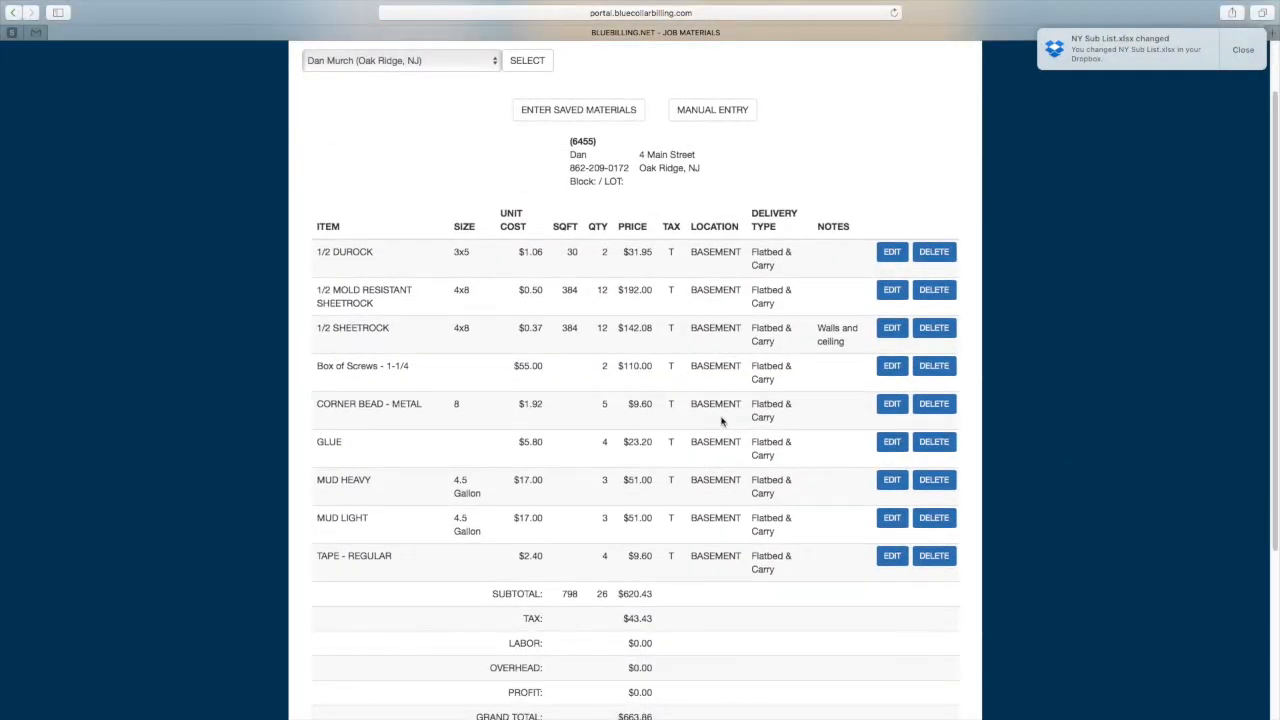
pyautogui.scroll(2, 722, 421)
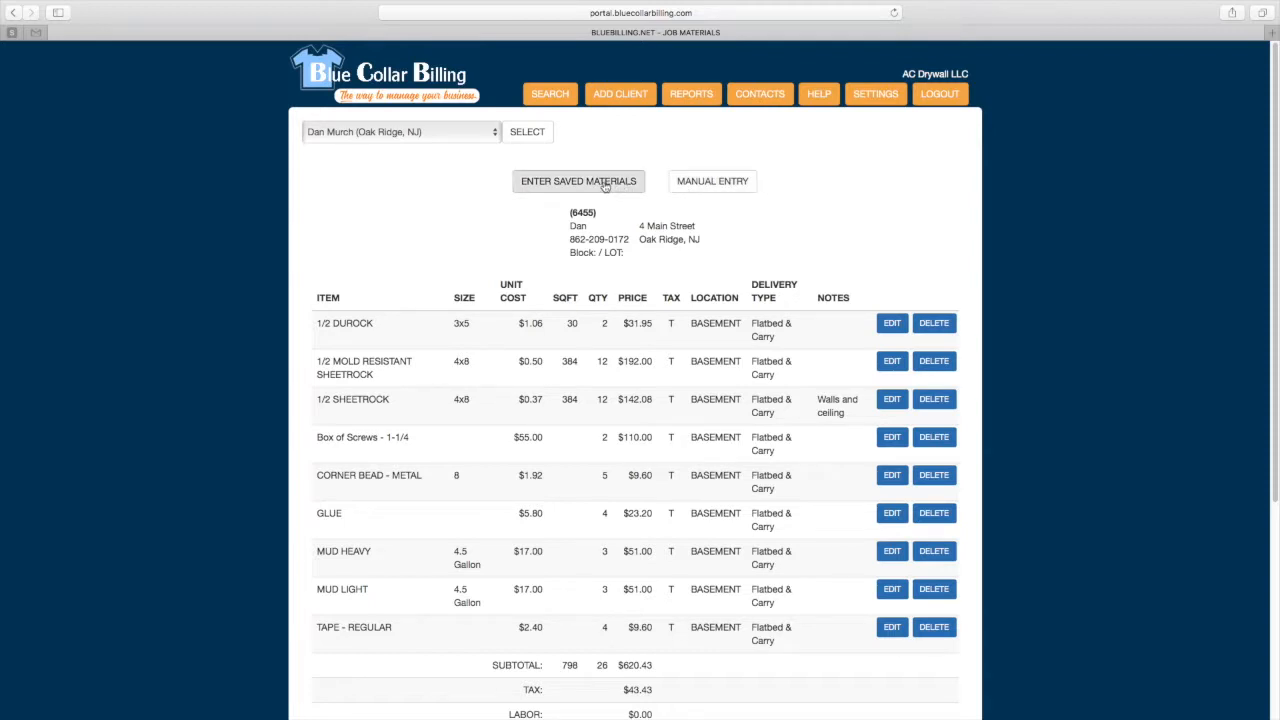
# Start a manual material entry named Blue Tape with a unit cost of 1.00 and a quantity of 1
pyautogui.click(728, 184)
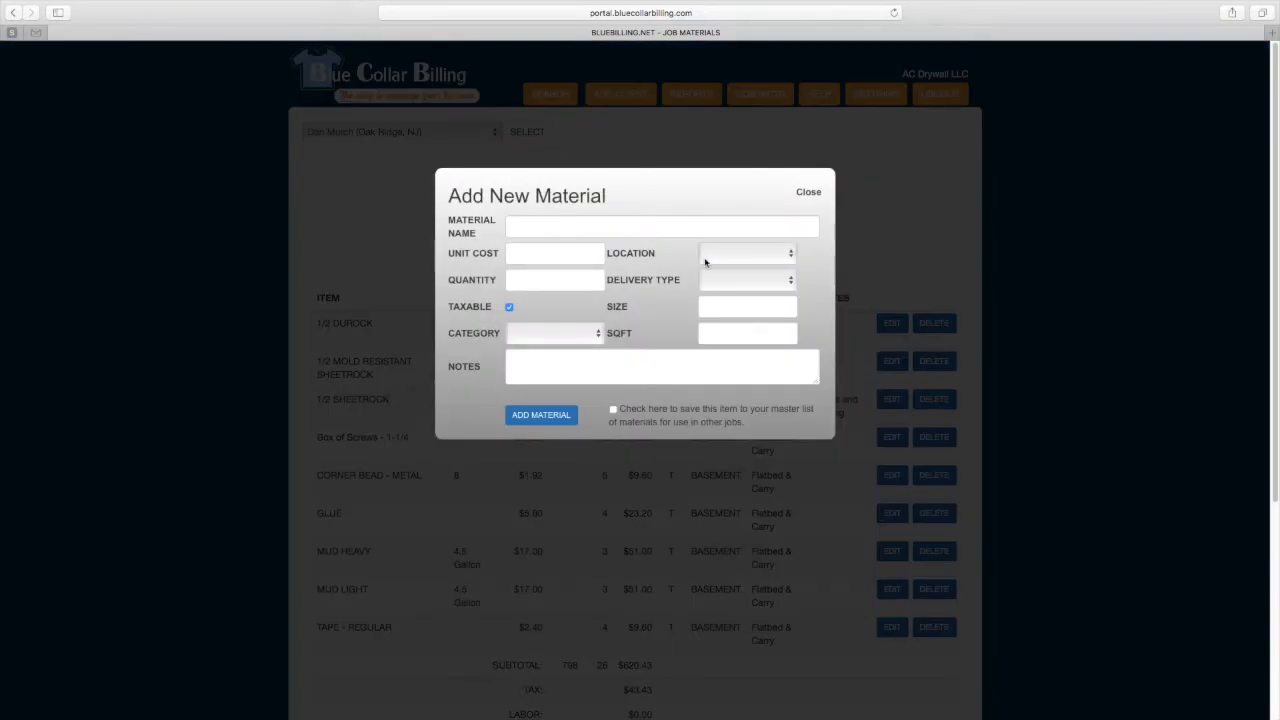
pyautogui.click(578, 226)
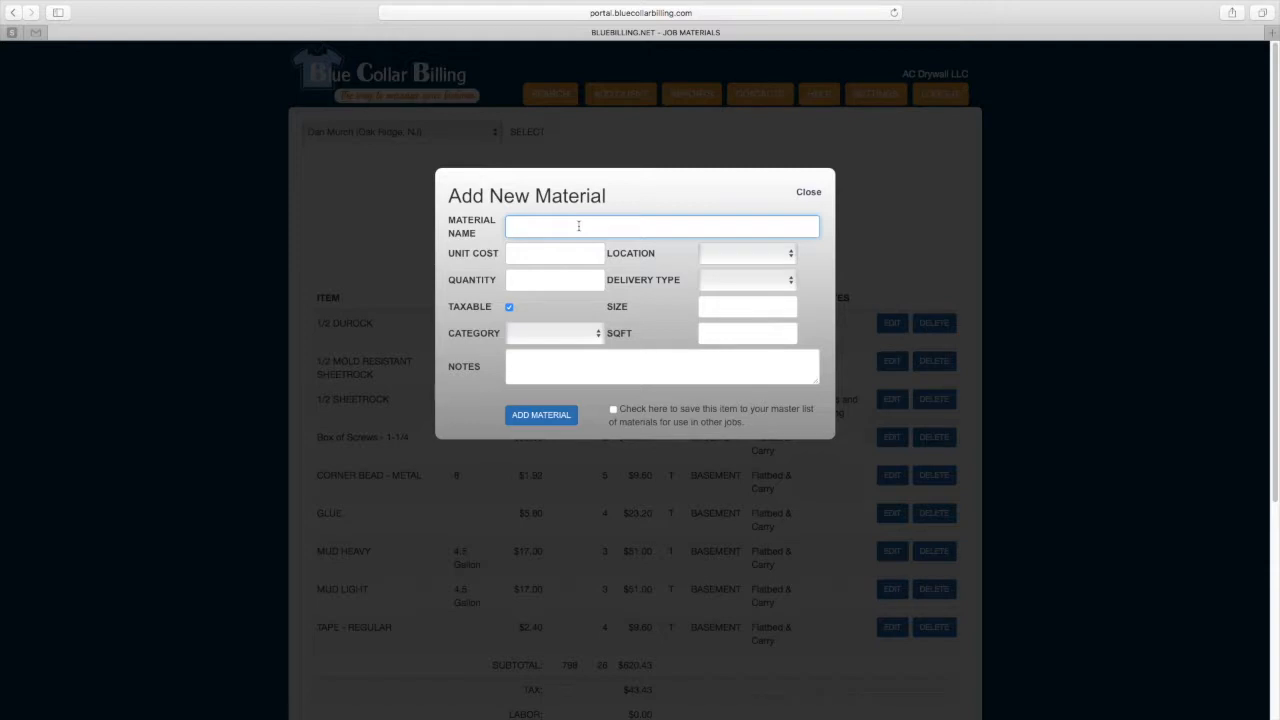
pyautogui.write('Blue Tap')
pyautogui.click(568, 257)
pyautogui.write('1.00')
pyautogui.click(585, 281)
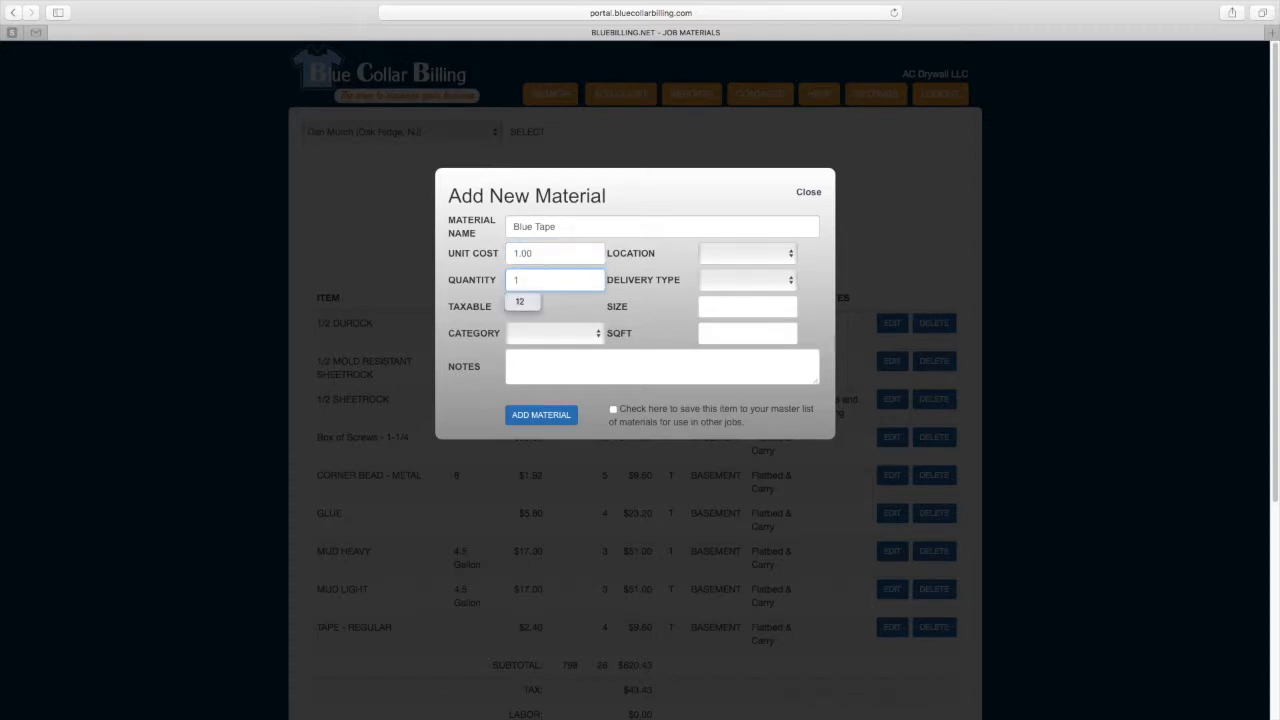
# Set the Blue Tape location to BASEMENT and its delivery type to Carry Material Ourselves
pyautogui.click(751, 257)
pyautogui.click(743, 372)
pyautogui.click(749, 282)
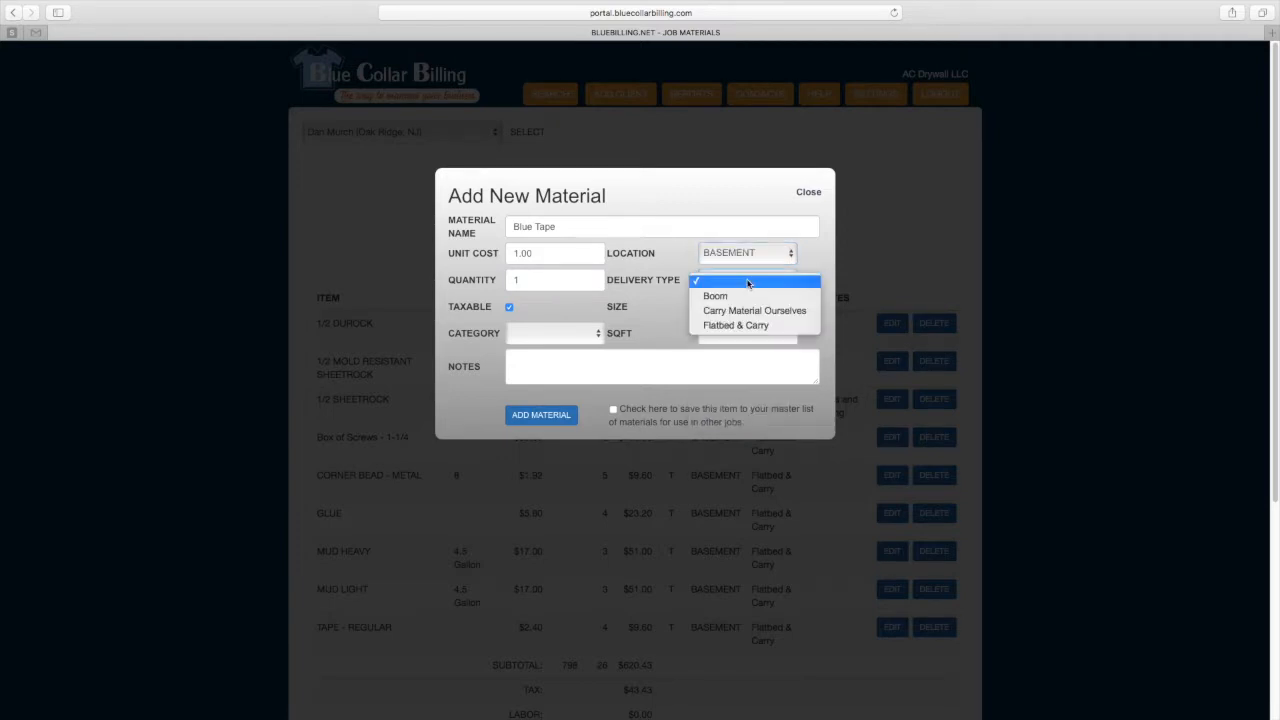
pyautogui.click(748, 312)
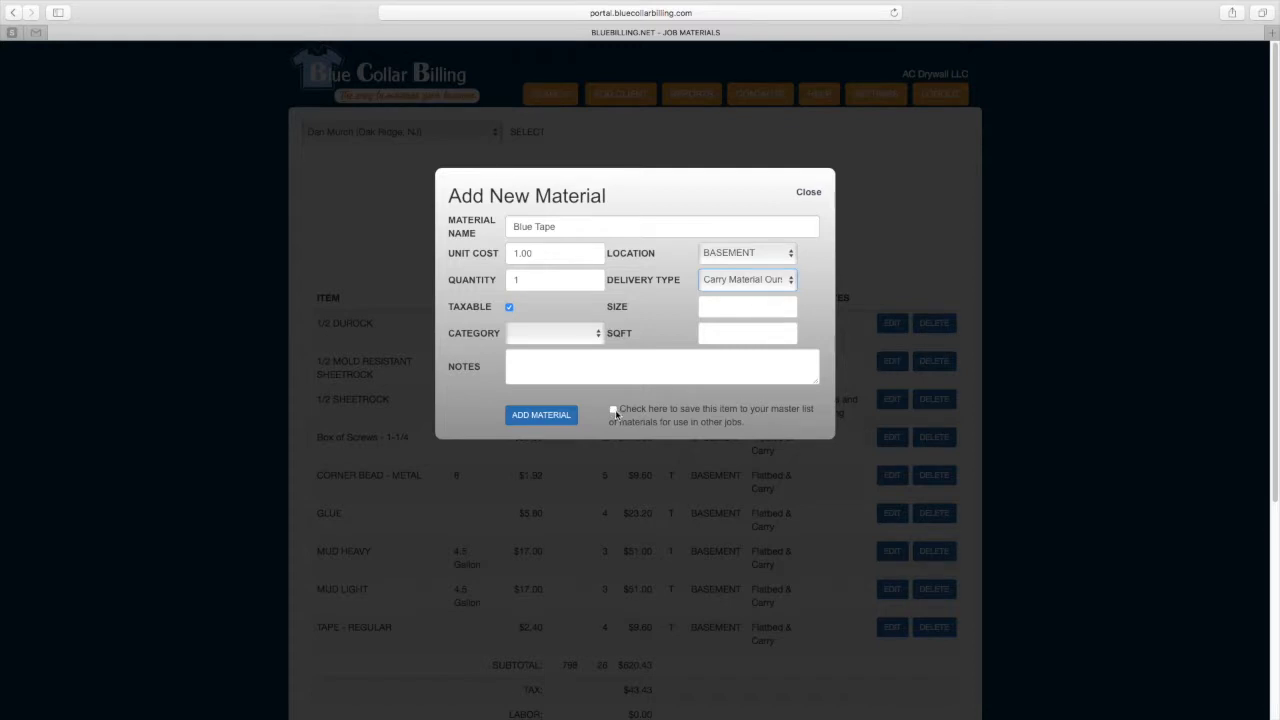
# Change the Blue Tape quantity to 12 and add the material to the job
pyautogui.click(612, 412)
pyautogui.moveTo(523, 278); pyautogui.dragTo(505, 279)
pyautogui.write('12')
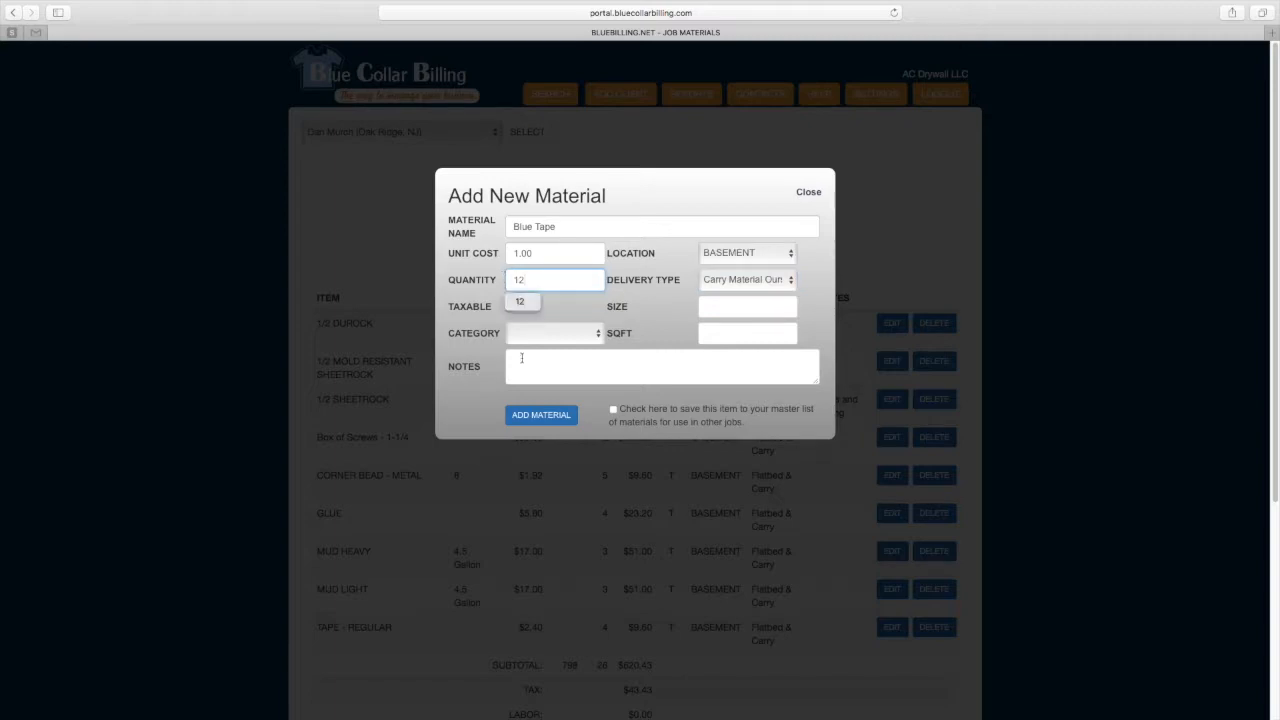
pyautogui.click(561, 420)
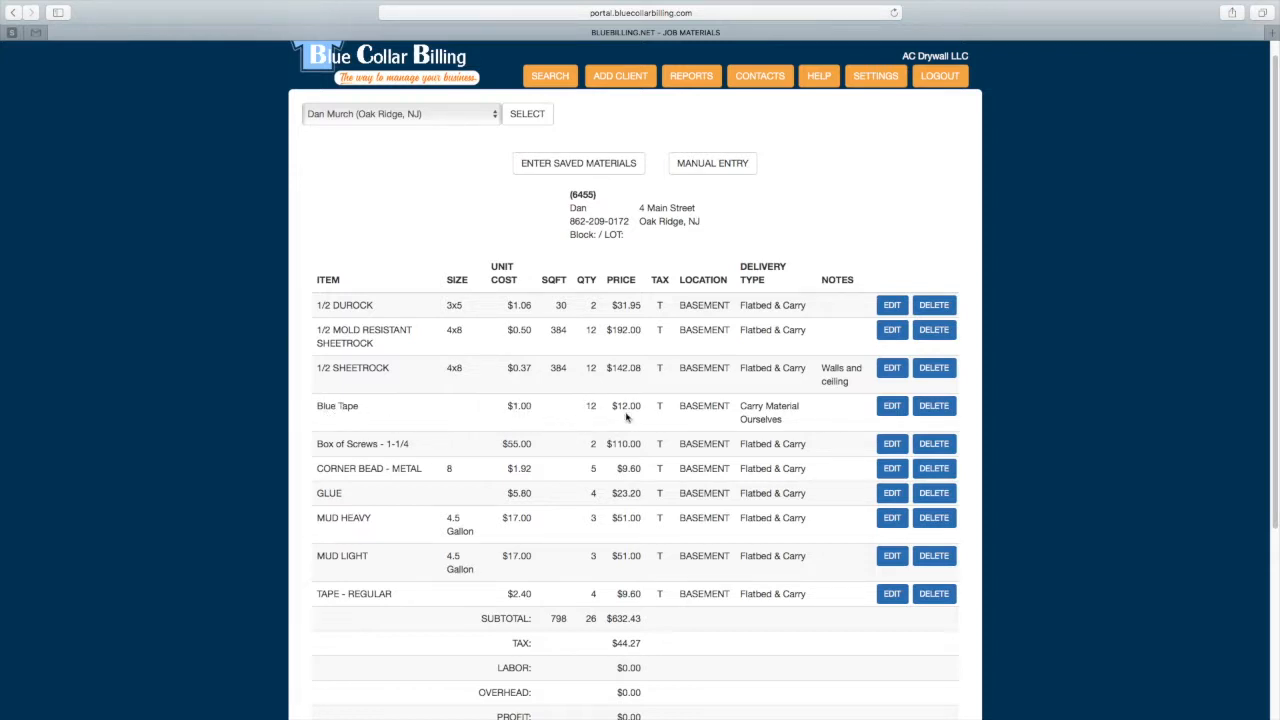
# Set the job's labor cost to 500 below the materials list and save it
pyautogui.scroll(-3, 650, 516)
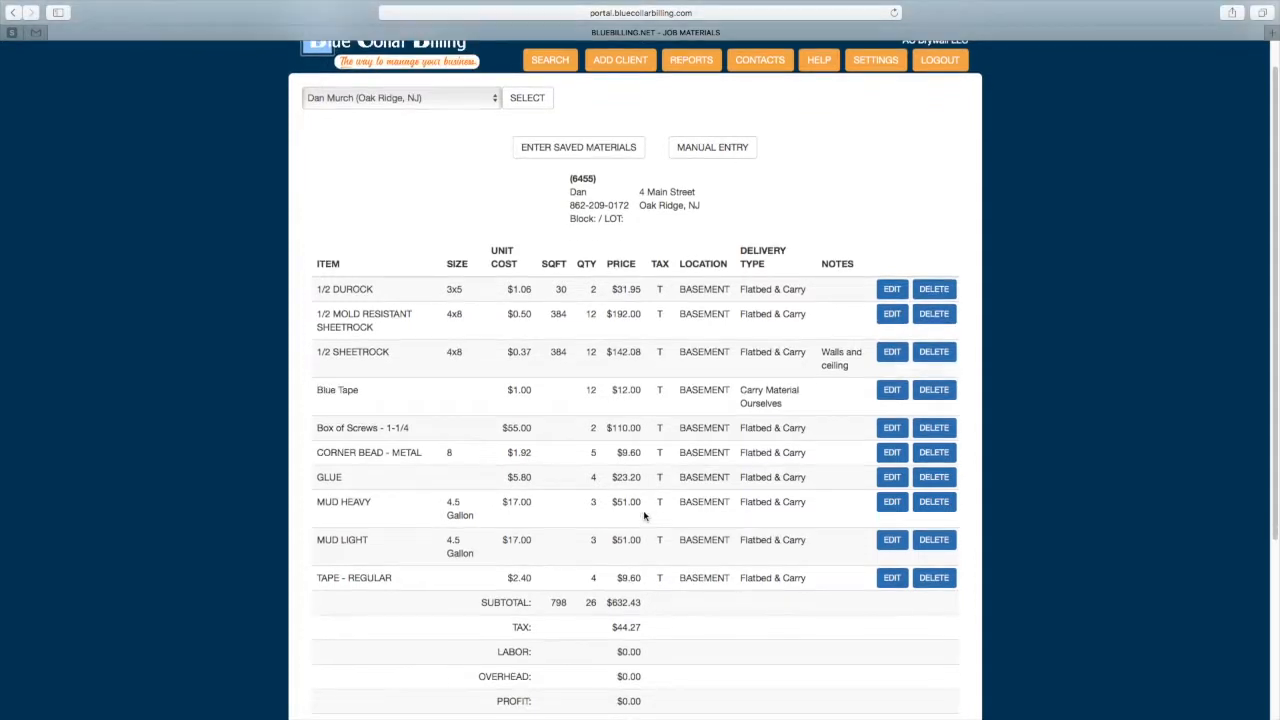
pyautogui.scroll(-3, 644, 516)
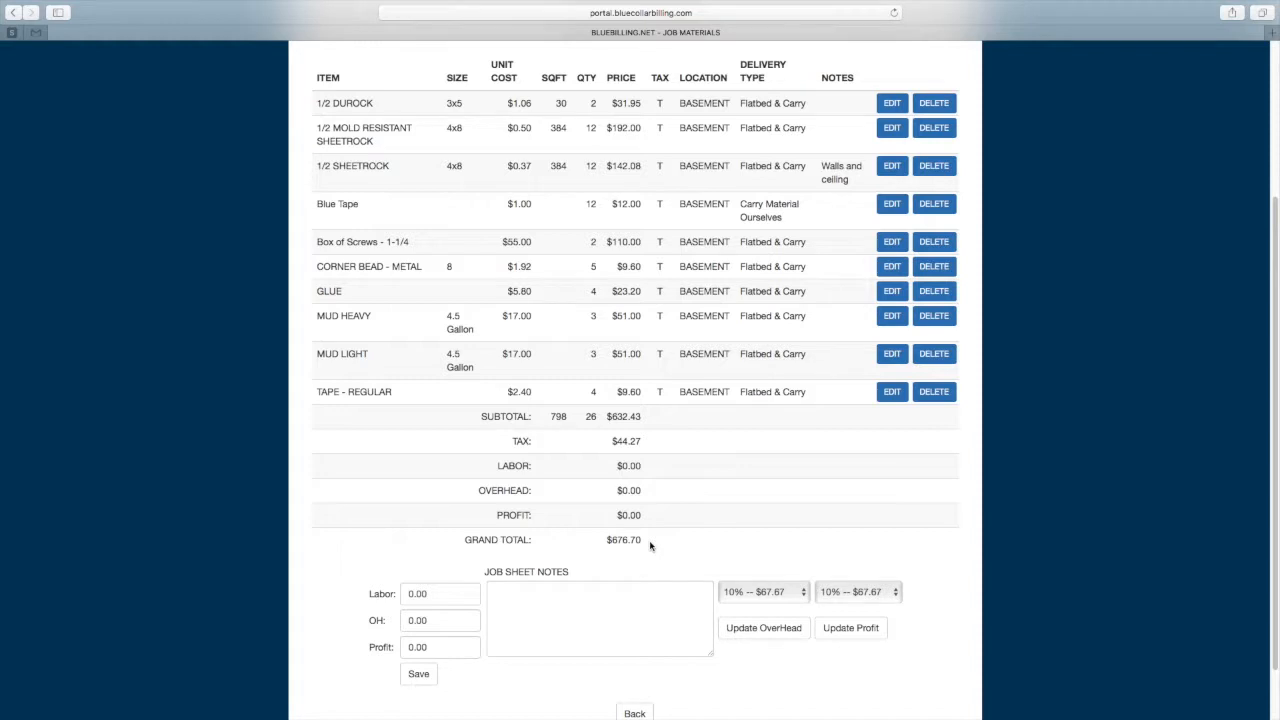
pyautogui.scroll(-2, 650, 545)
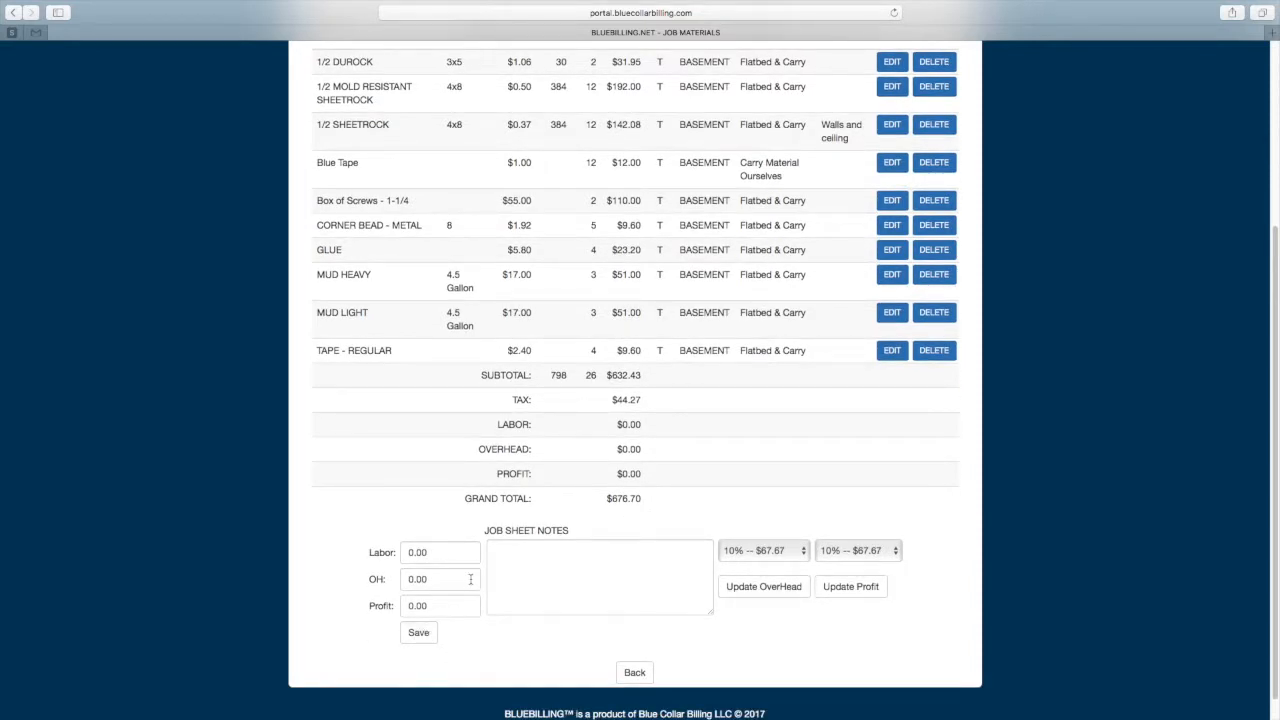
pyautogui.moveTo(455, 553); pyautogui.dragTo(406, 554)
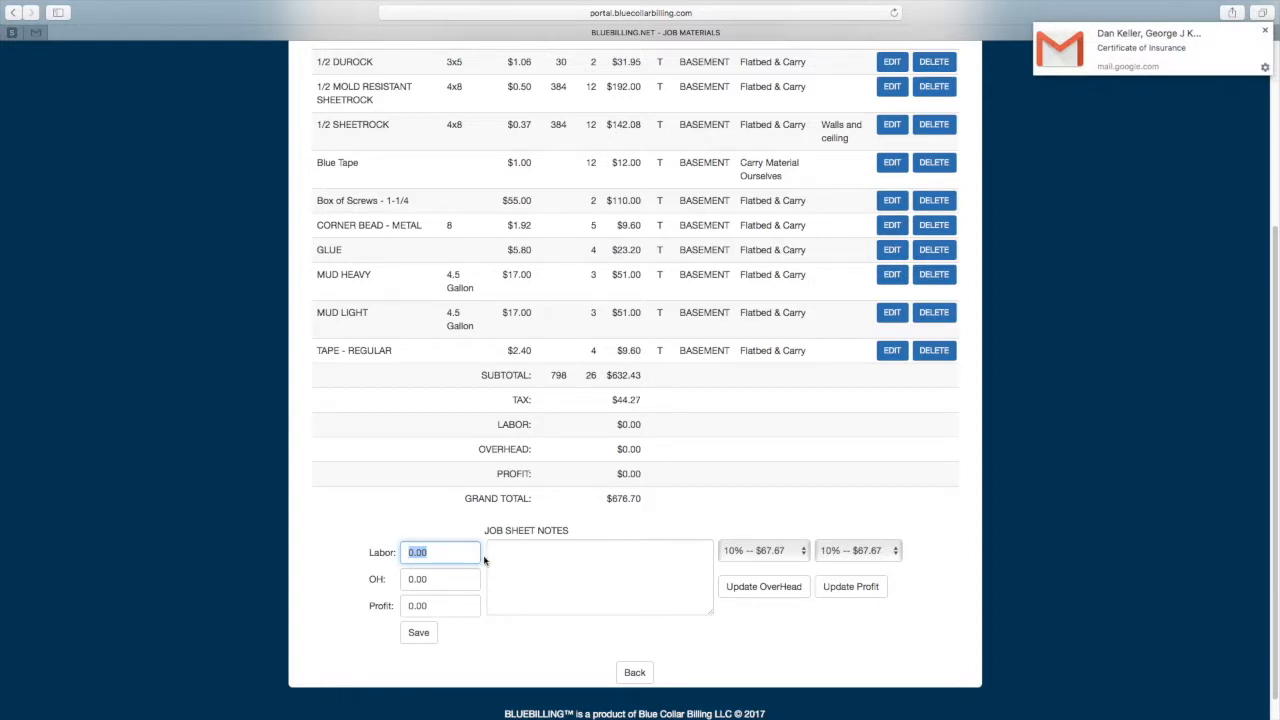
pyautogui.click(1265, 33)
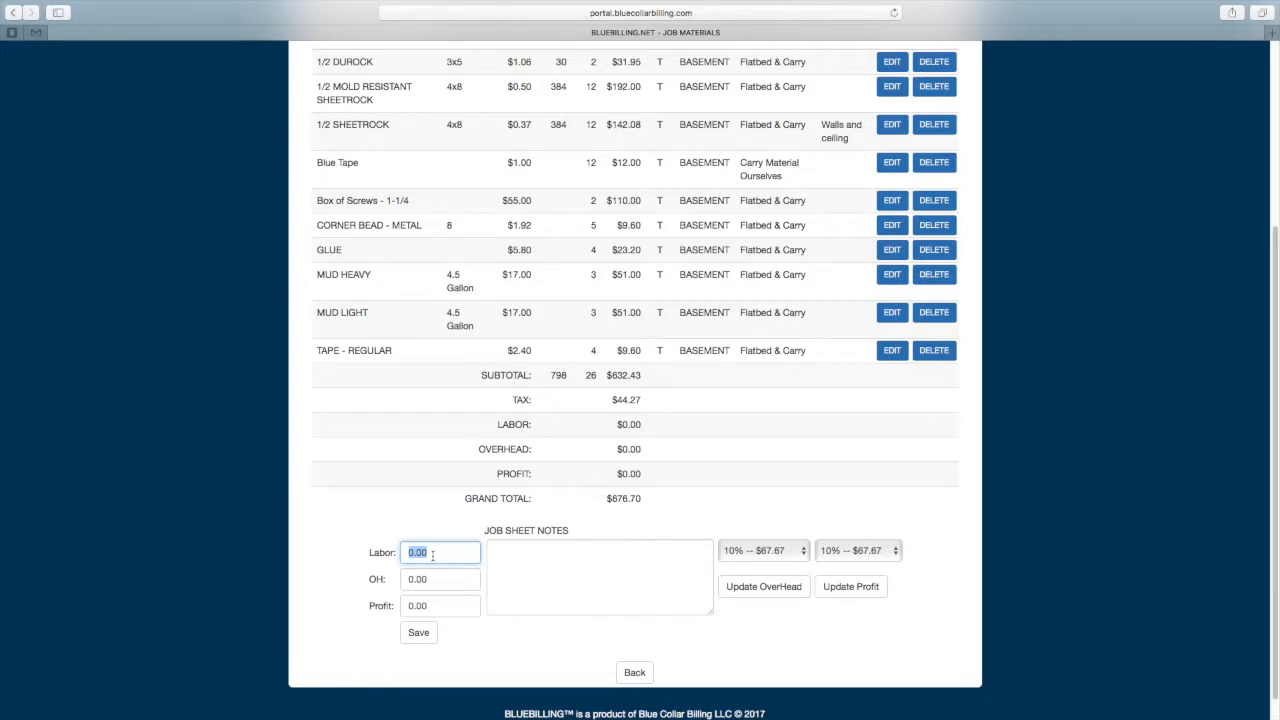
pyautogui.write('500')
pyautogui.click(424, 636)
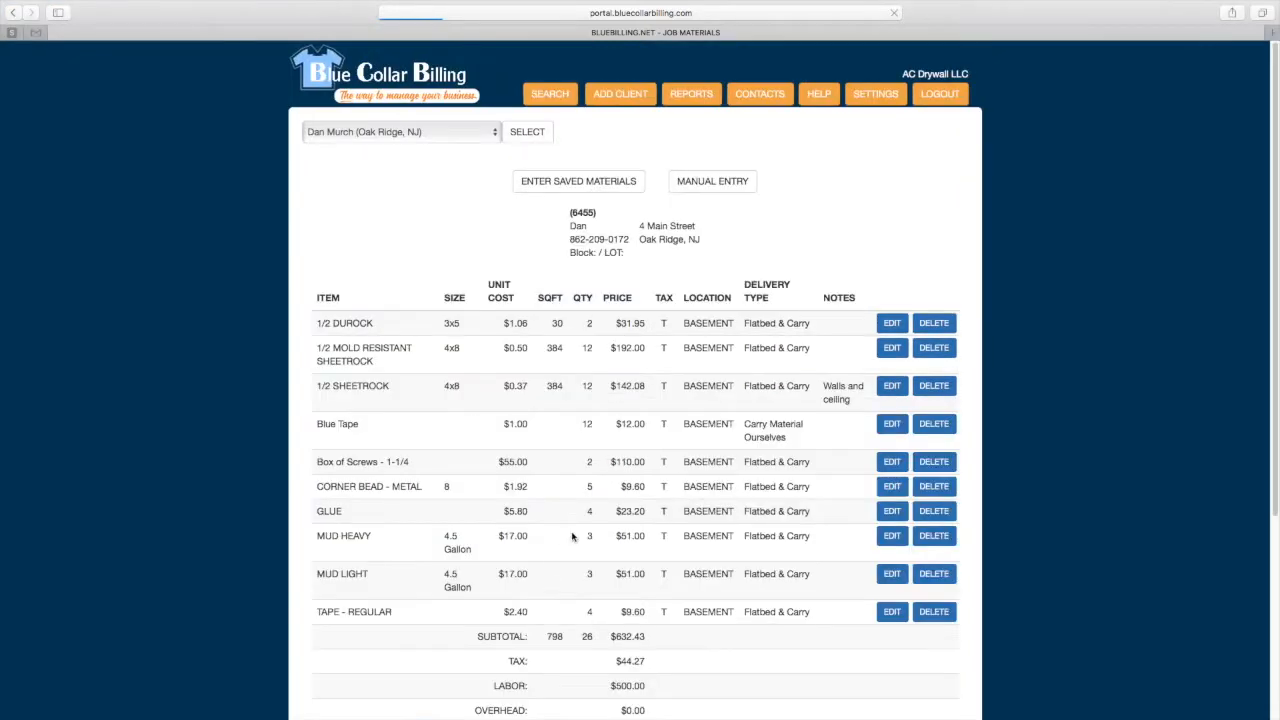
# Choose 20% as the overhead percentage and apply it to the job's materials estimate
pyautogui.scroll(-3, 572, 537)
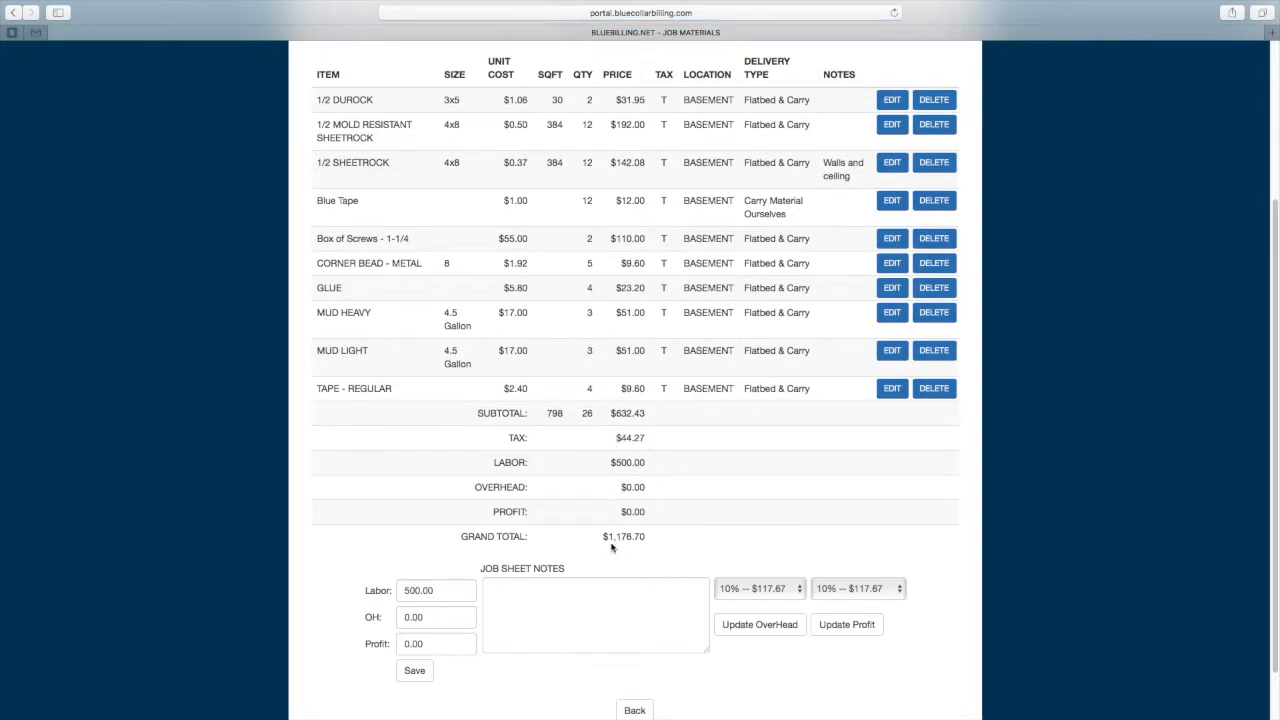
pyautogui.moveTo(601, 537); pyautogui.dragTo(649, 539)
pyautogui.click(666, 531)
pyautogui.click(743, 596)
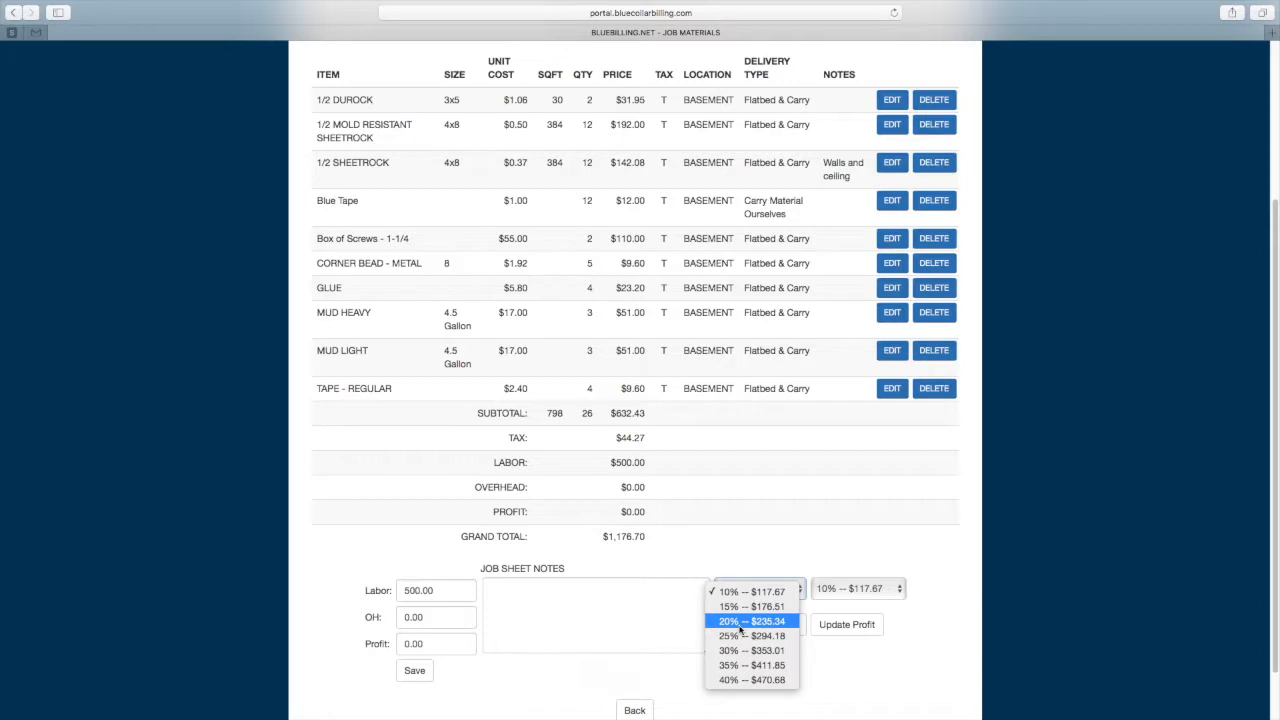
pyautogui.click(741, 621)
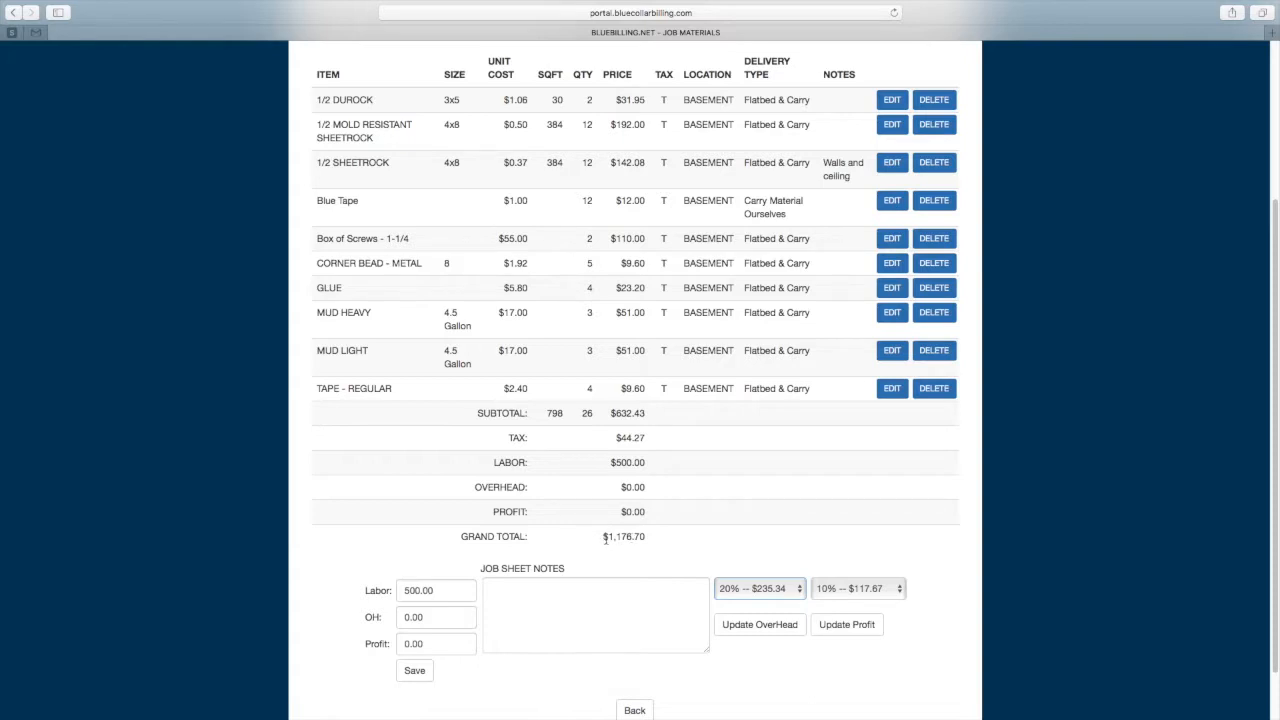
pyautogui.click(748, 630)
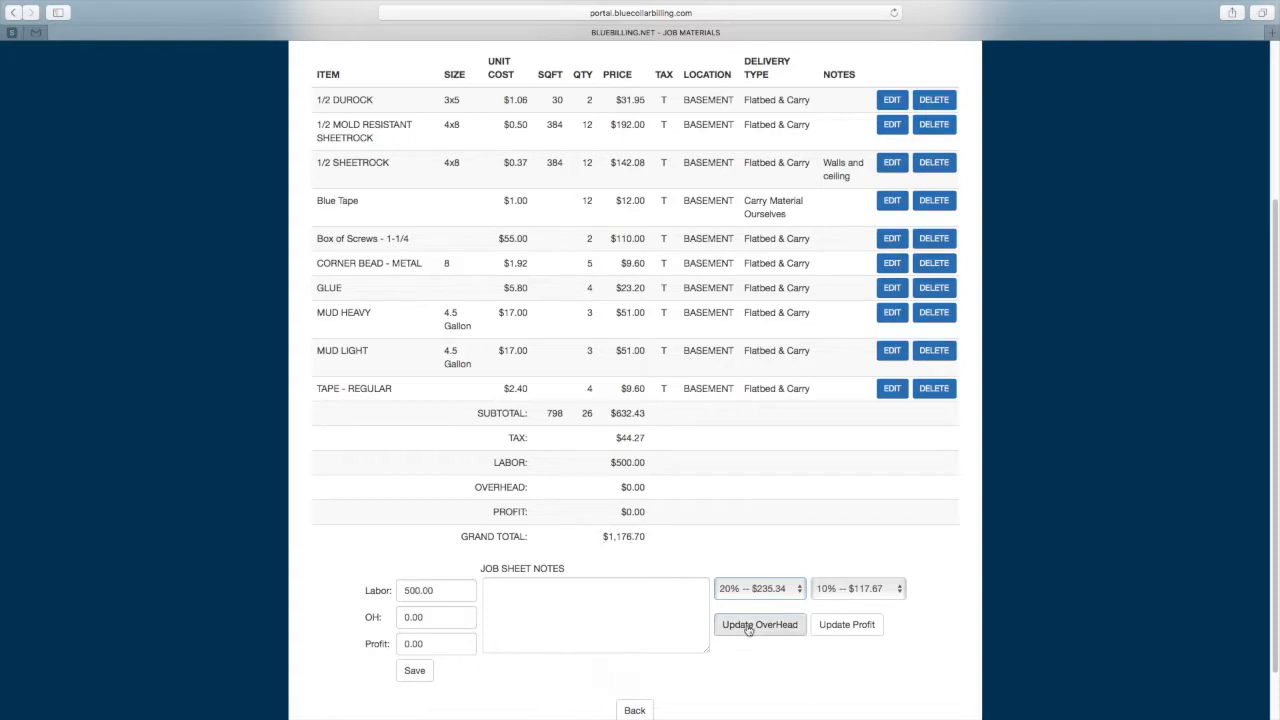
pyautogui.click(748, 626)
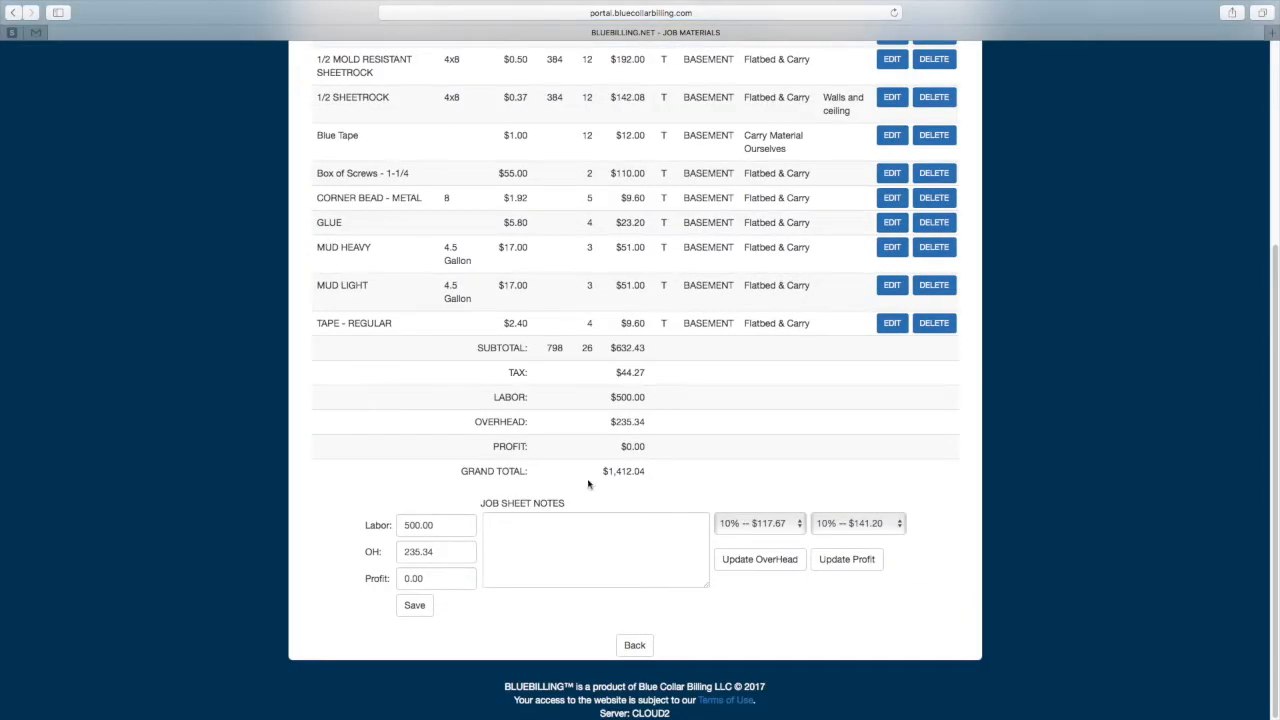
# Choose 15% as the profit percentage and apply it to the job's materials estimate
pyautogui.moveTo(600, 471); pyautogui.dragTo(651, 476)
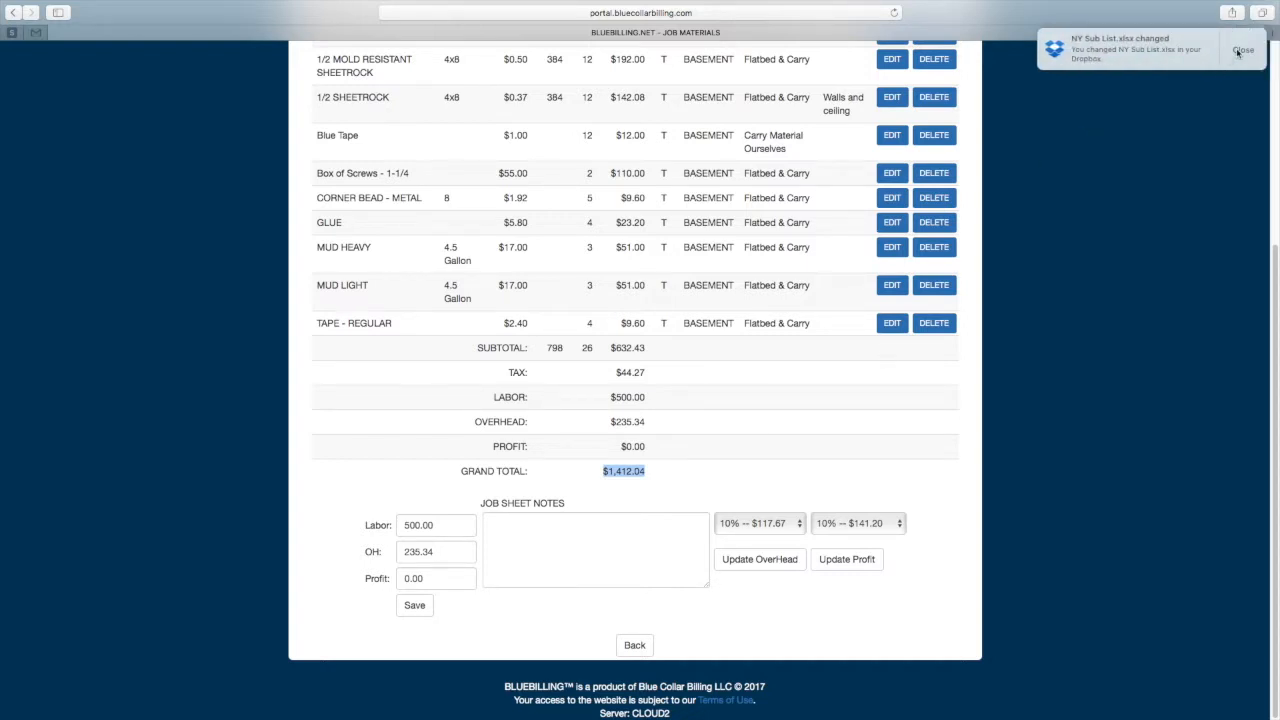
pyautogui.click(1241, 51)
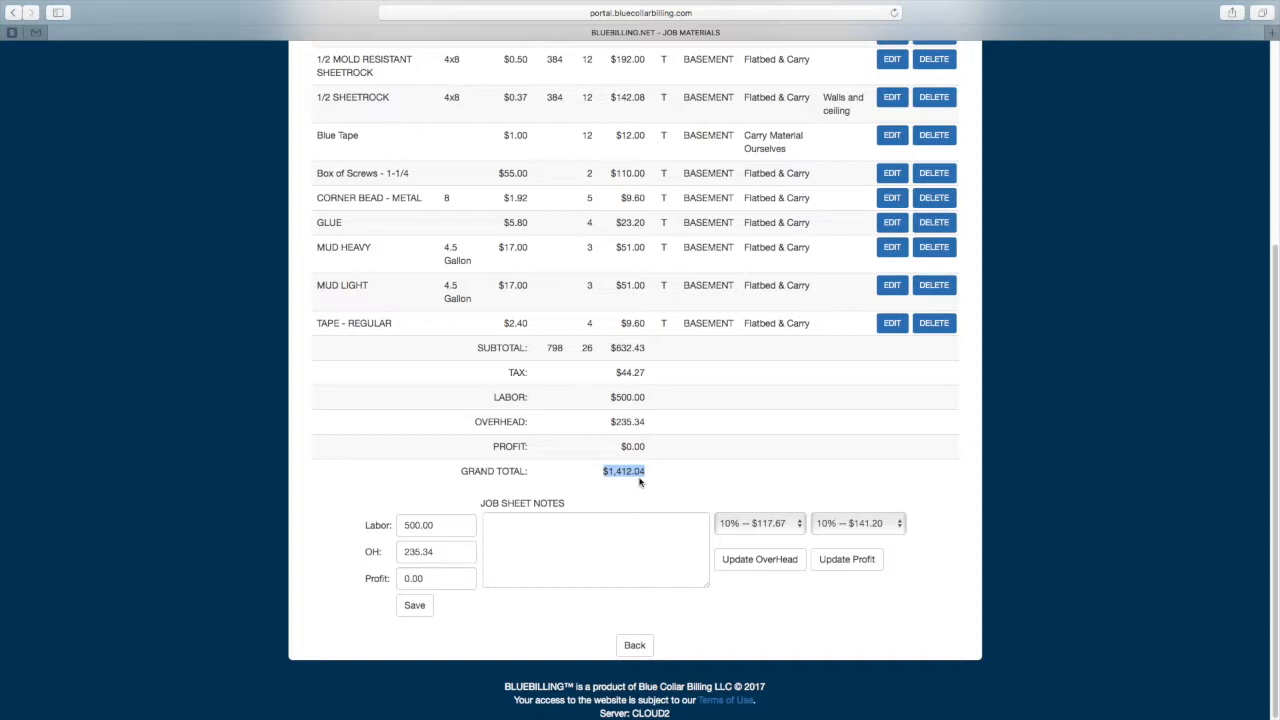
pyautogui.click(899, 525)
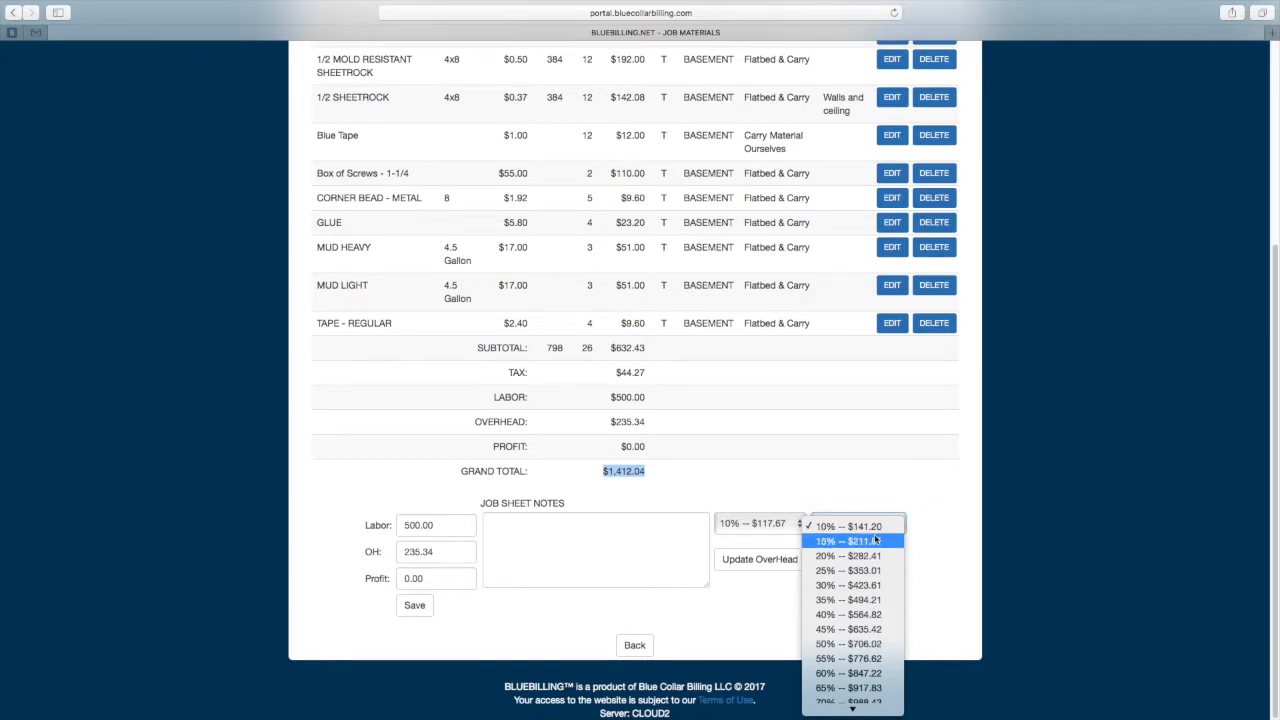
pyautogui.click(491, 609)
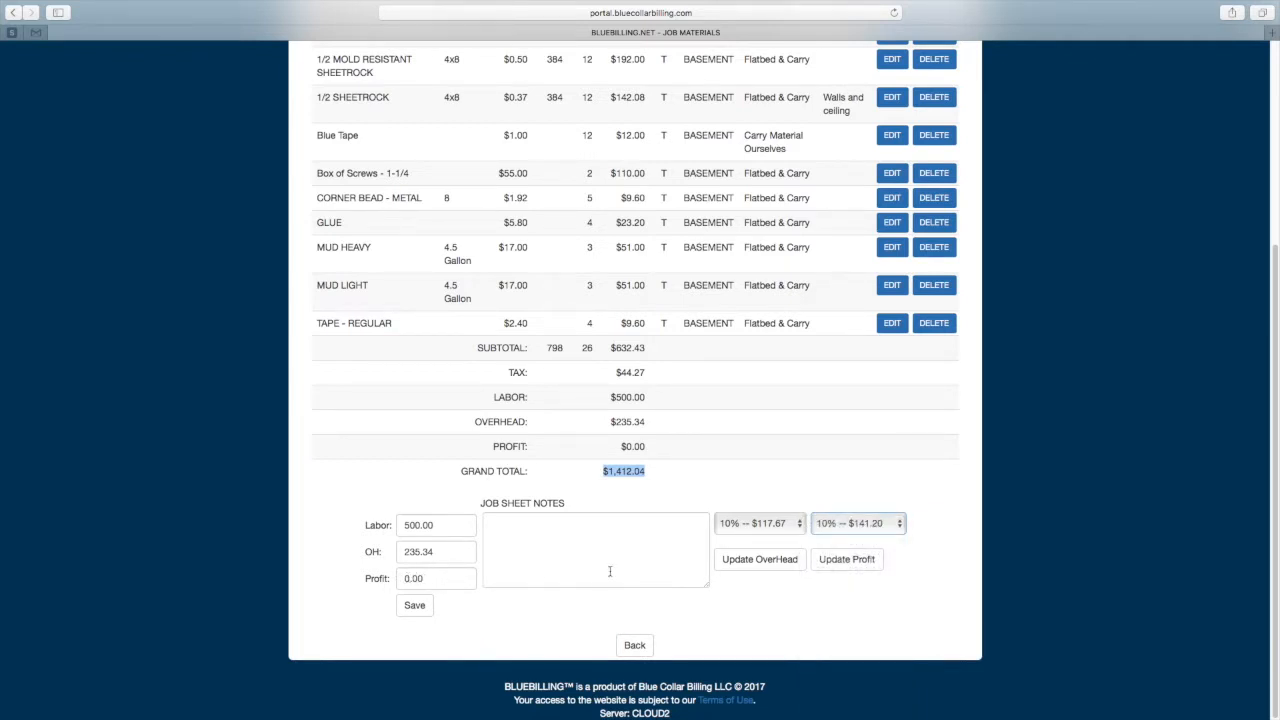
pyautogui.click(865, 523)
pyautogui.click(860, 540)
pyautogui.click(849, 564)
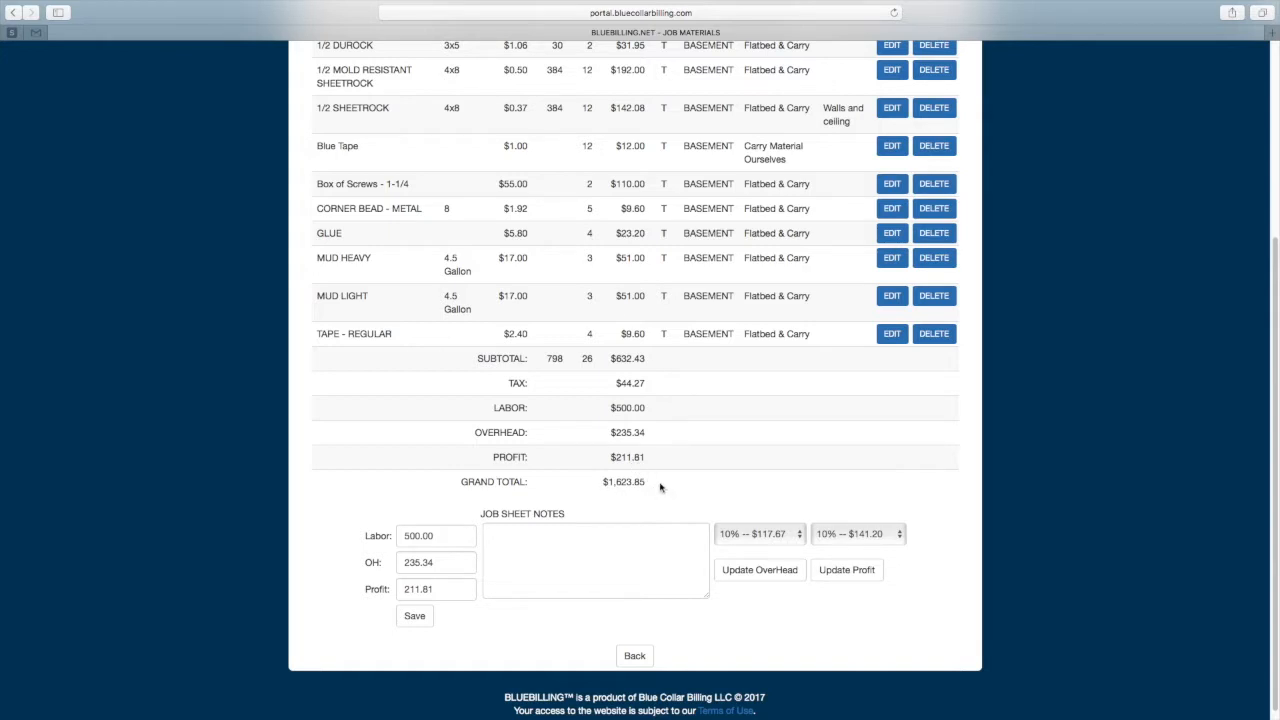
# Return from the materials page to the job details and bring up the job estimates
pyautogui.scroll(2, 651, 463)
pyautogui.click(648, 681)
pyautogui.scroll(-5, 665, 536)
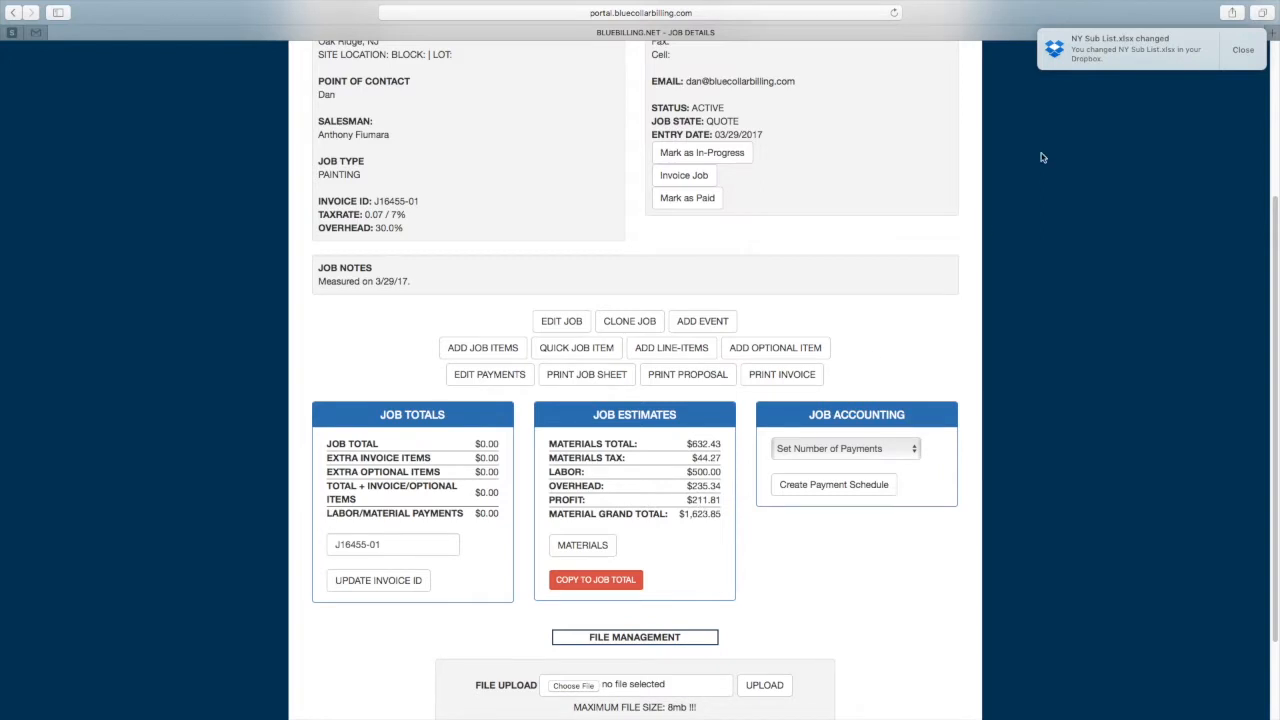
pyautogui.click(1249, 51)
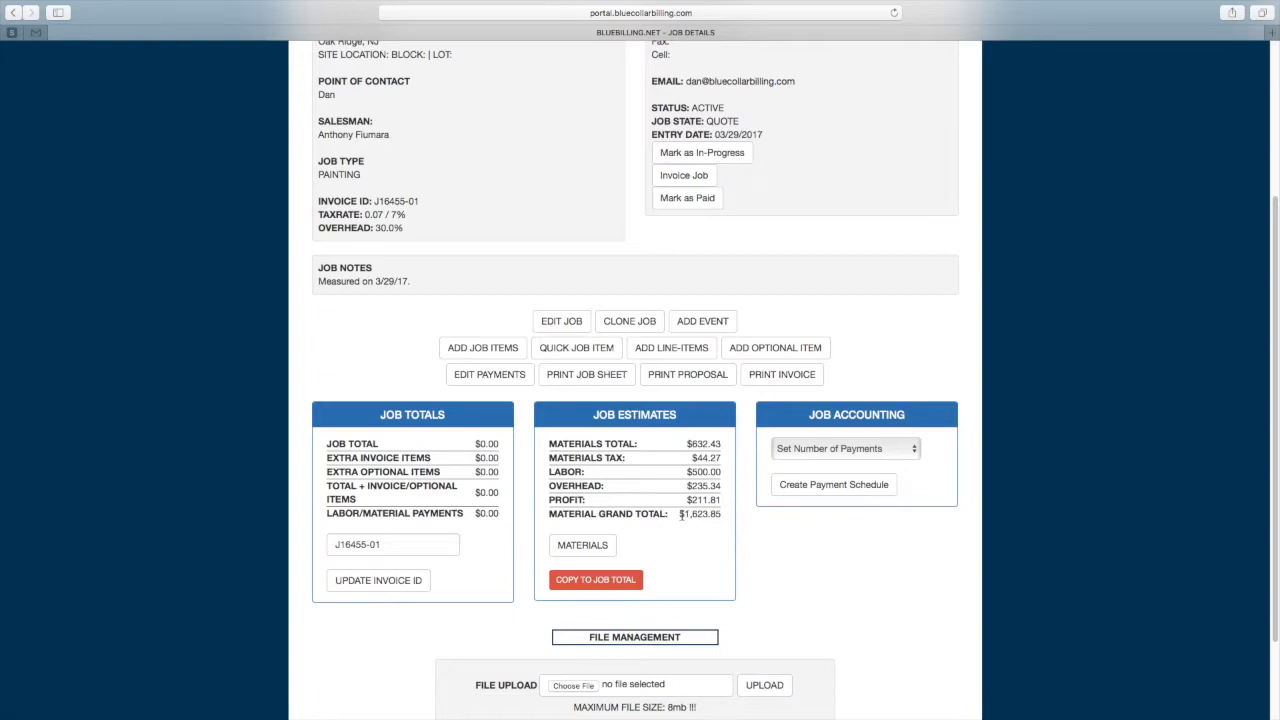
# Open the job for editing to examine its Job Total field and return to the job details without changes
pyautogui.click(567, 322)
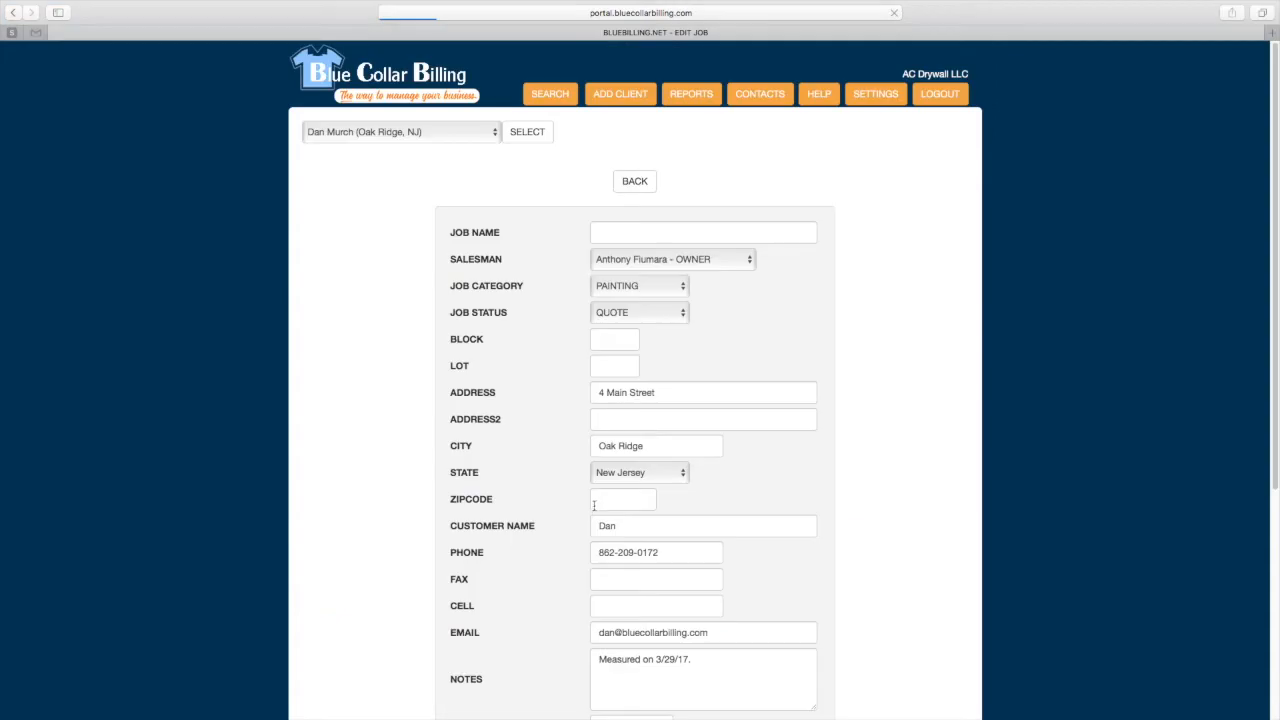
pyautogui.scroll(-5, 595, 508)
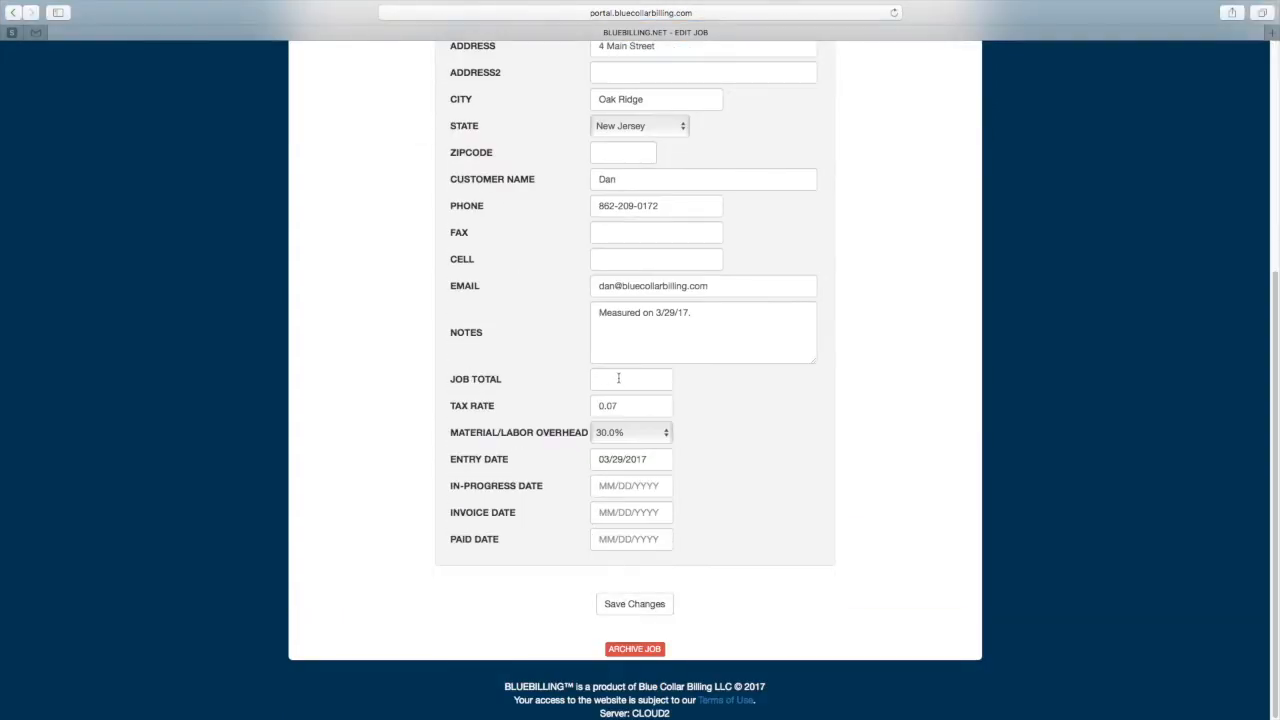
pyautogui.click(12, 13)
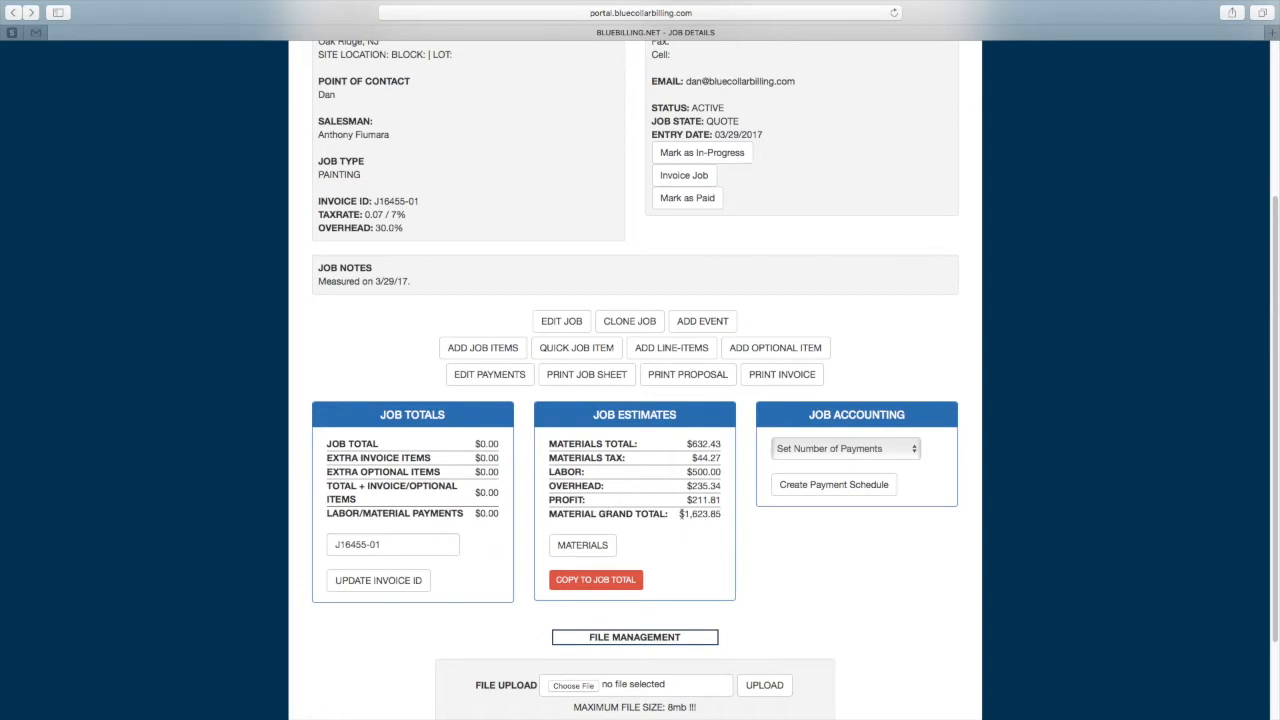
# Copy the materials grand total from the job estimates to the job total and check the updated job totals
pyautogui.click(616, 583)
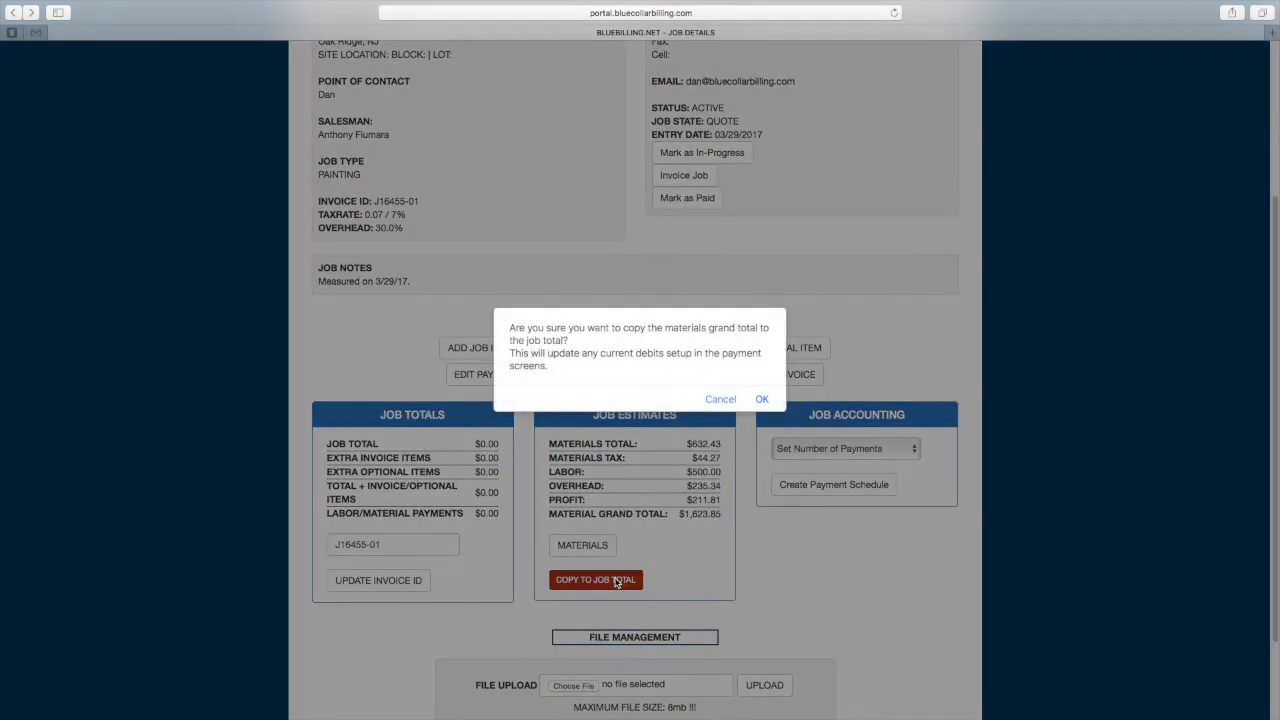
pyautogui.click(762, 400)
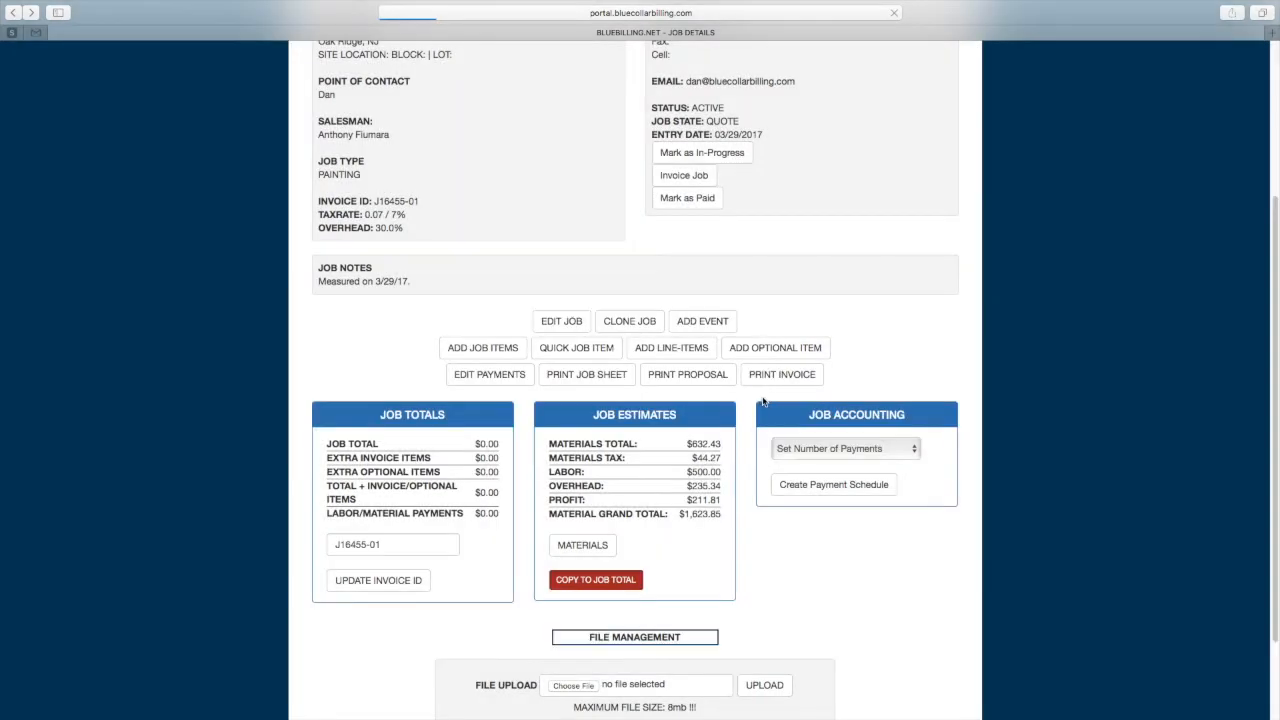
pyautogui.scroll(-10, 735, 425)
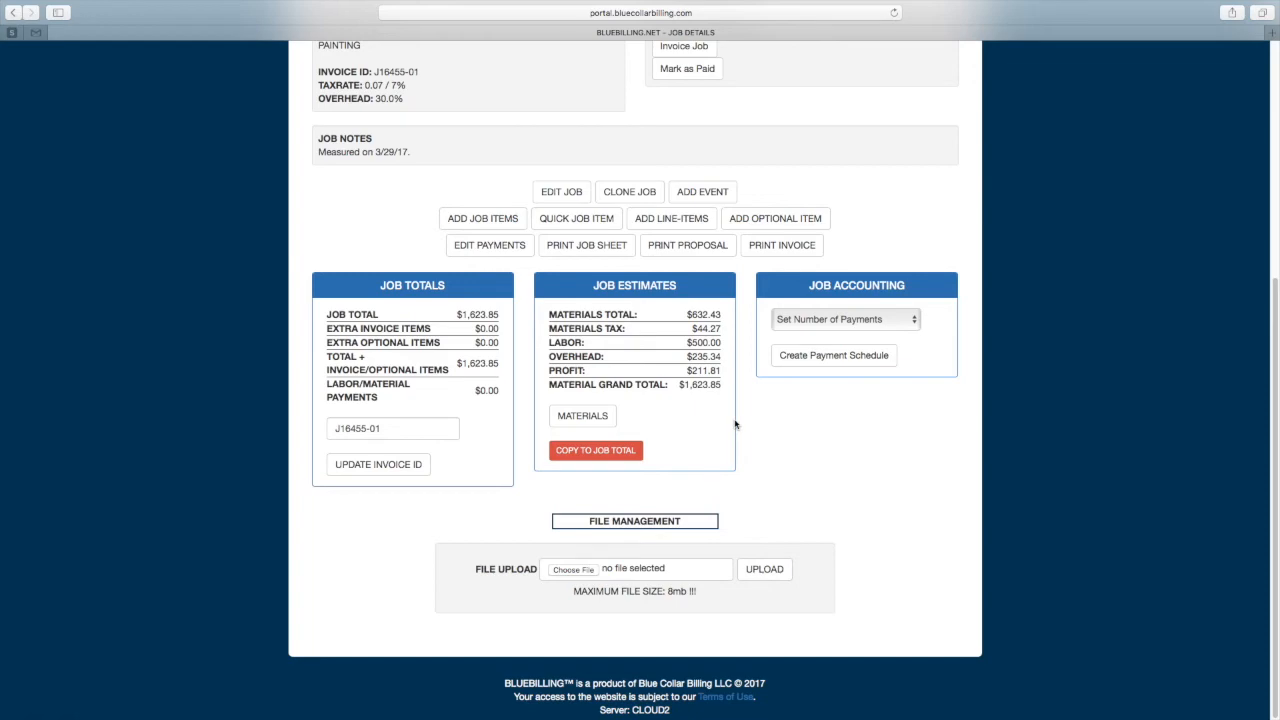
pyautogui.scroll(5, 735, 425)
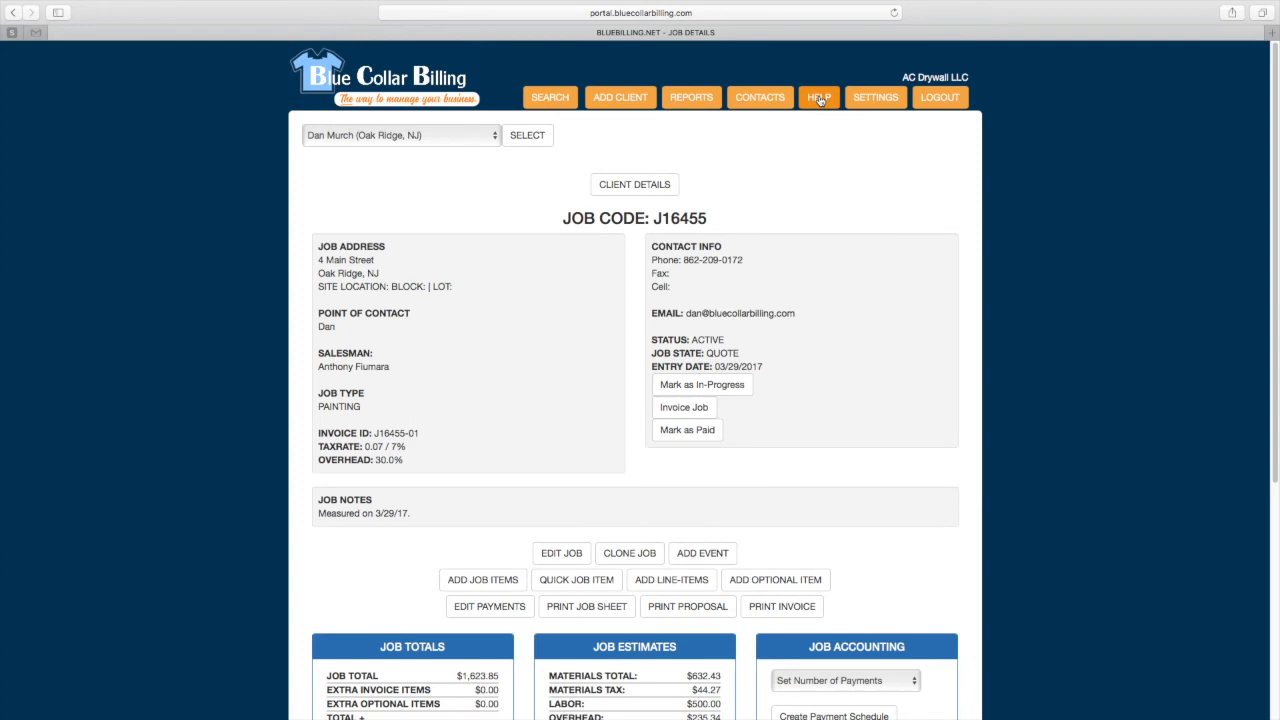